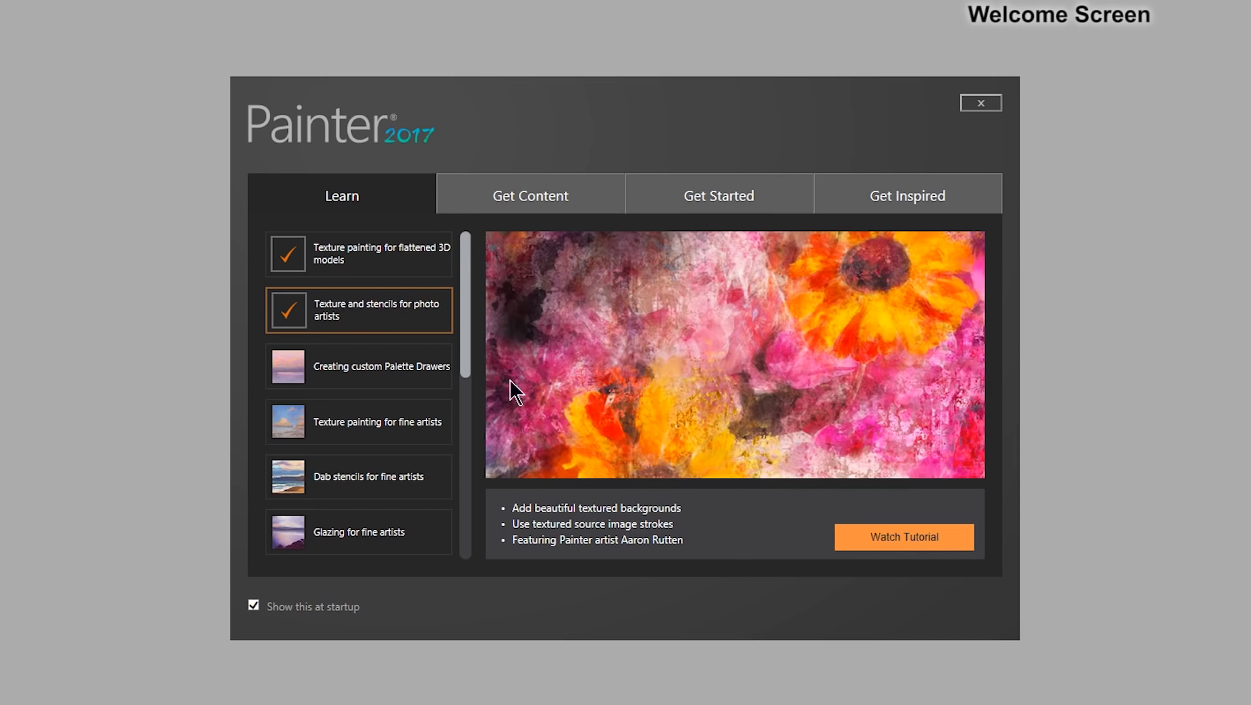
# - Browse the Learn tutorials and the available brush packs, then preview the brushes included in the Combustion pack
pyautogui.moveTo(464, 305); pyautogui.dragTo(461, 490)
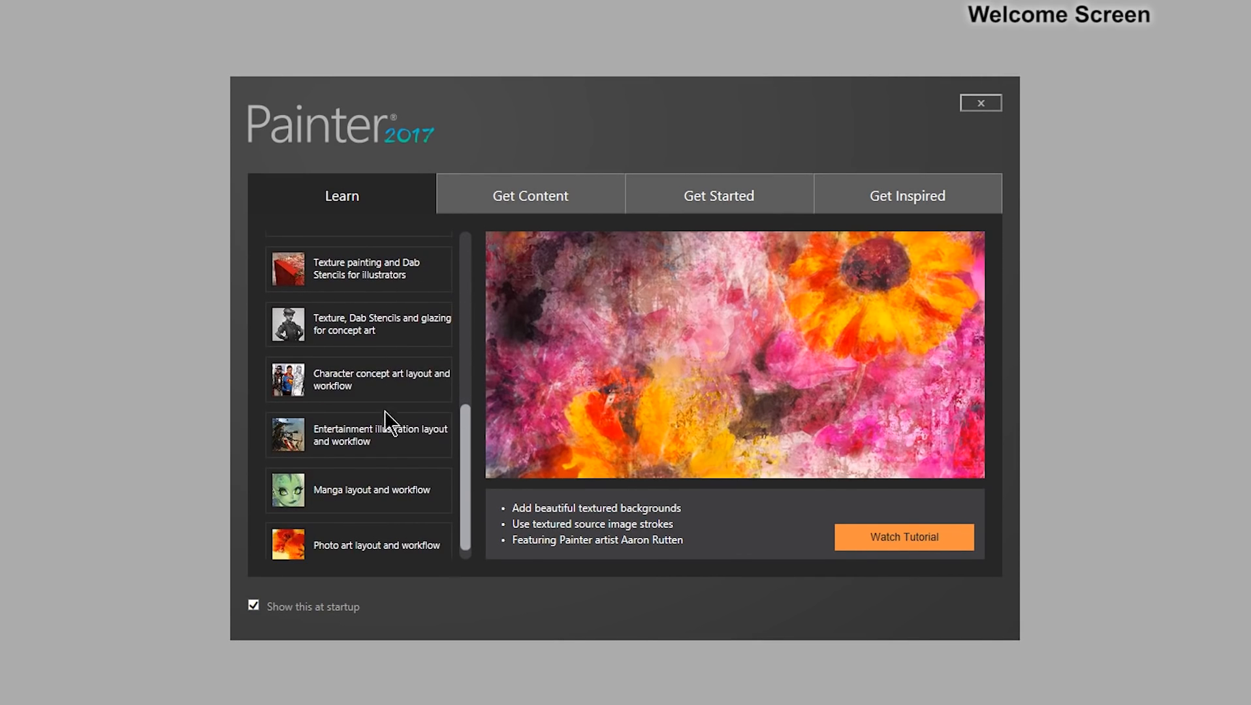
pyautogui.moveTo(471, 420); pyautogui.dragTo(456, 275)
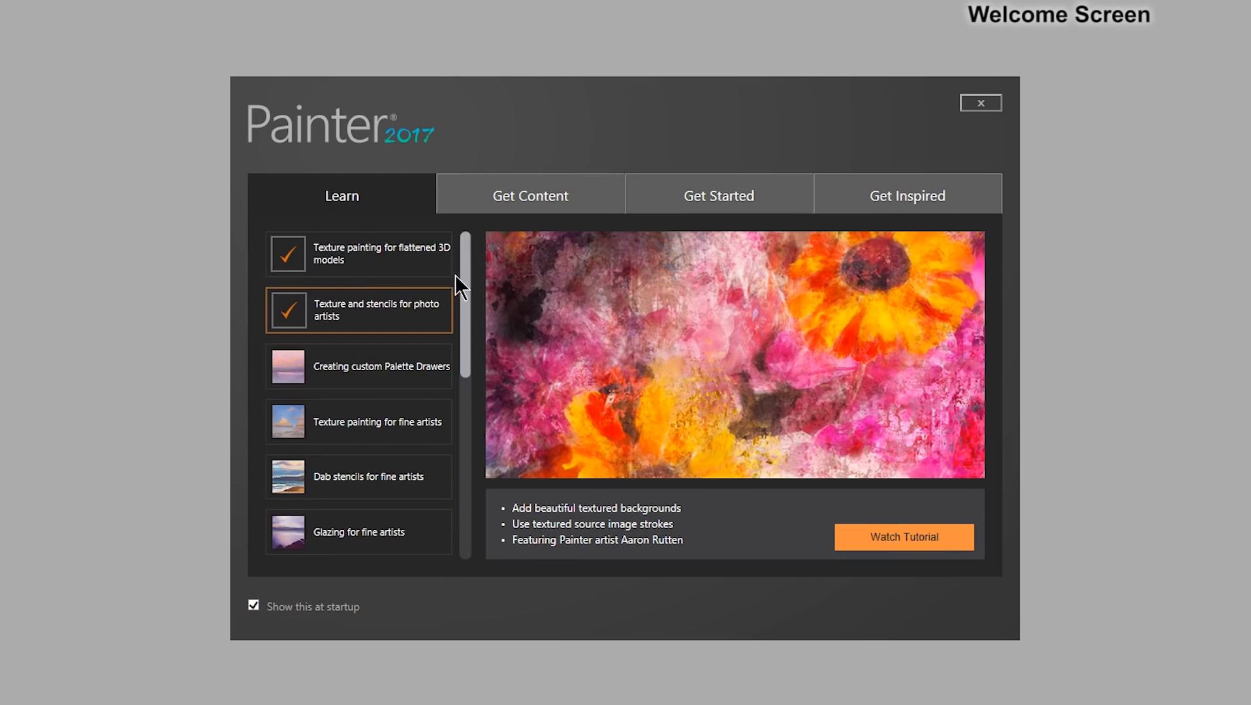
pyautogui.click(524, 203)
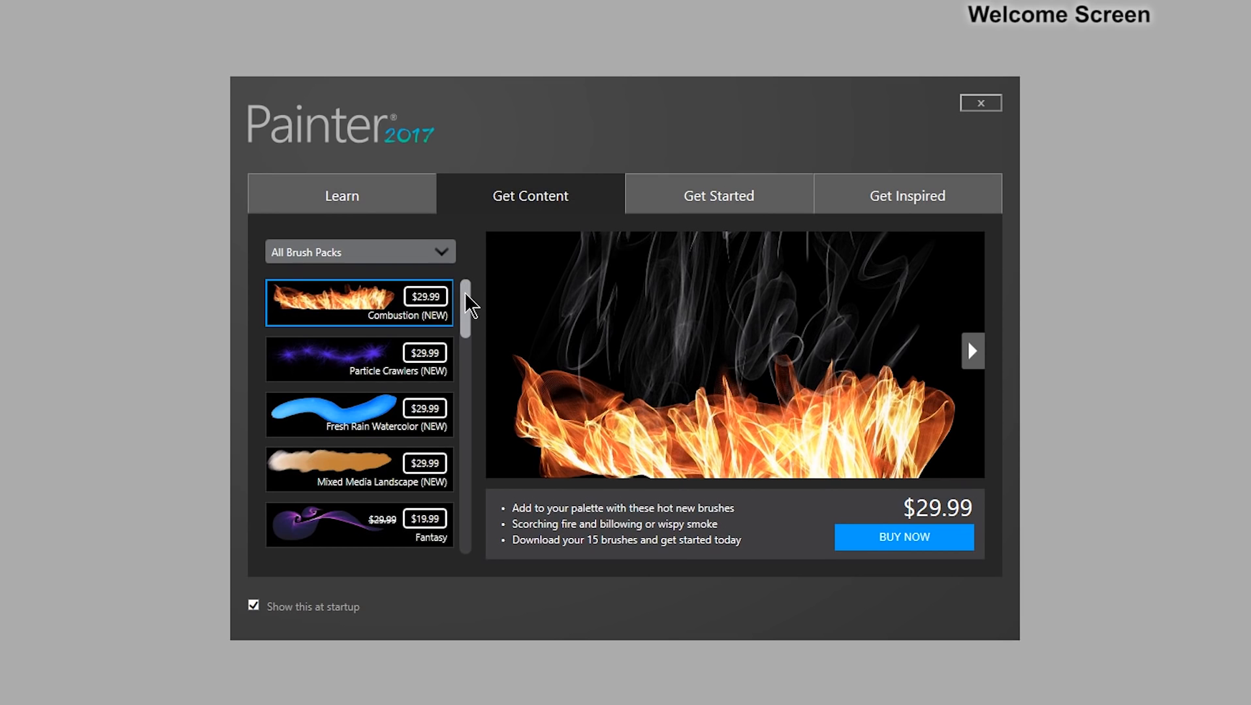
pyautogui.moveTo(465, 294); pyautogui.dragTo(467, 464)
pyautogui.click(971, 352)
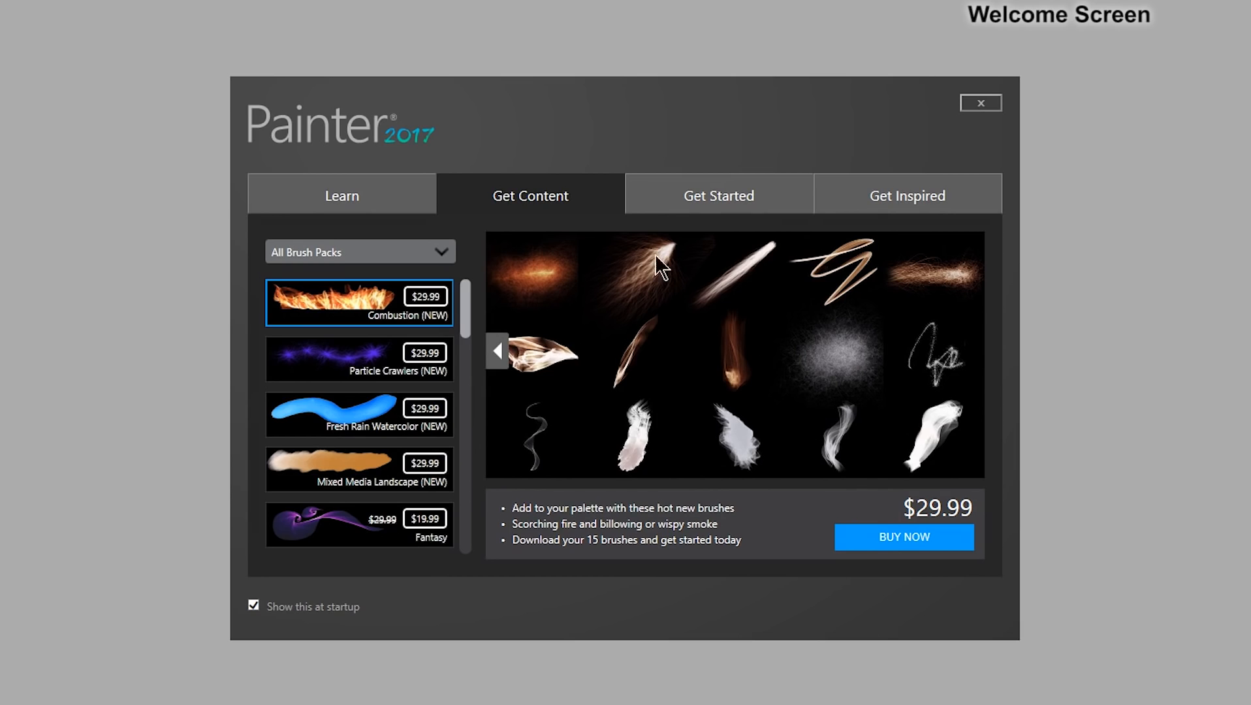
# - Examine the Get Started options, including the recent documents and document templates lists
pyautogui.click(733, 194)
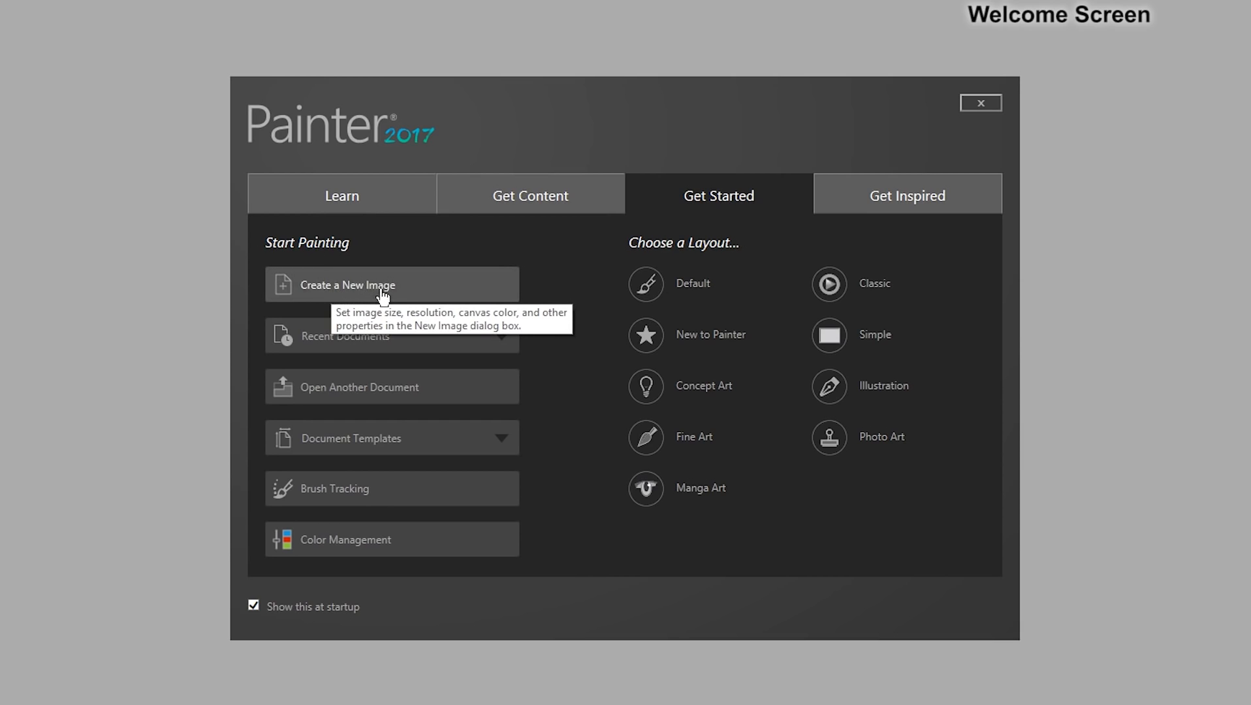
pyautogui.click(397, 347)
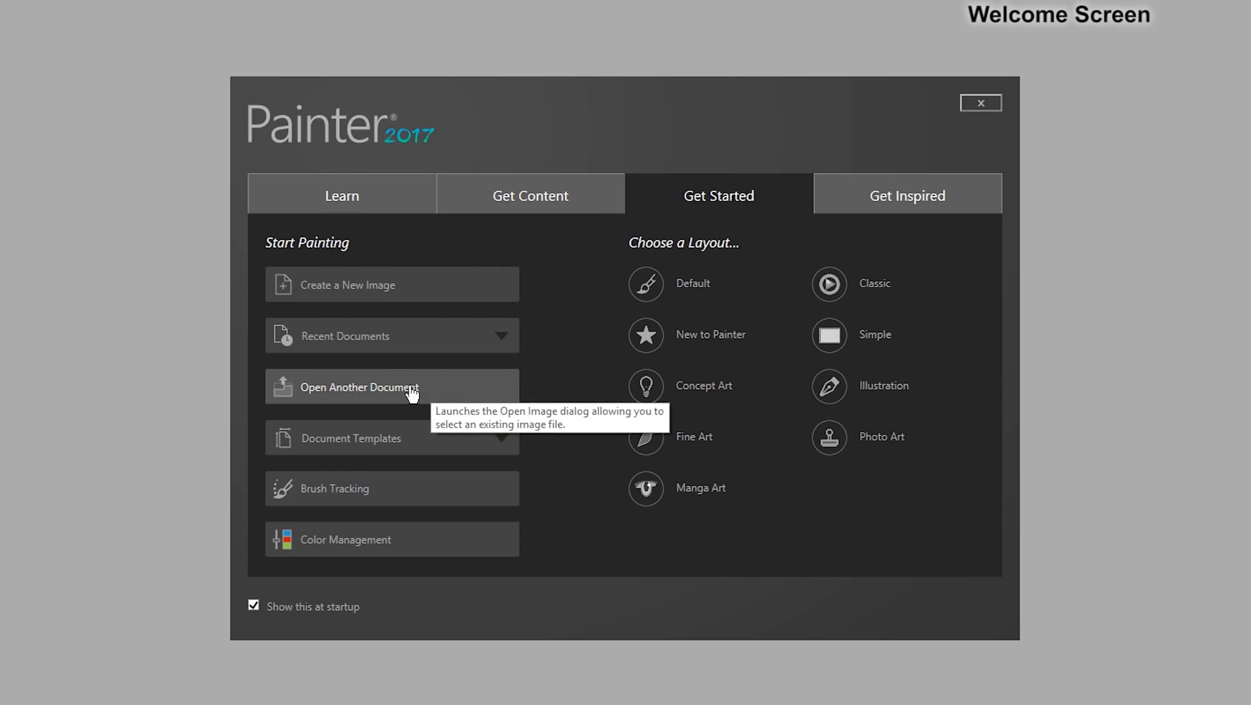
pyautogui.click(390, 446)
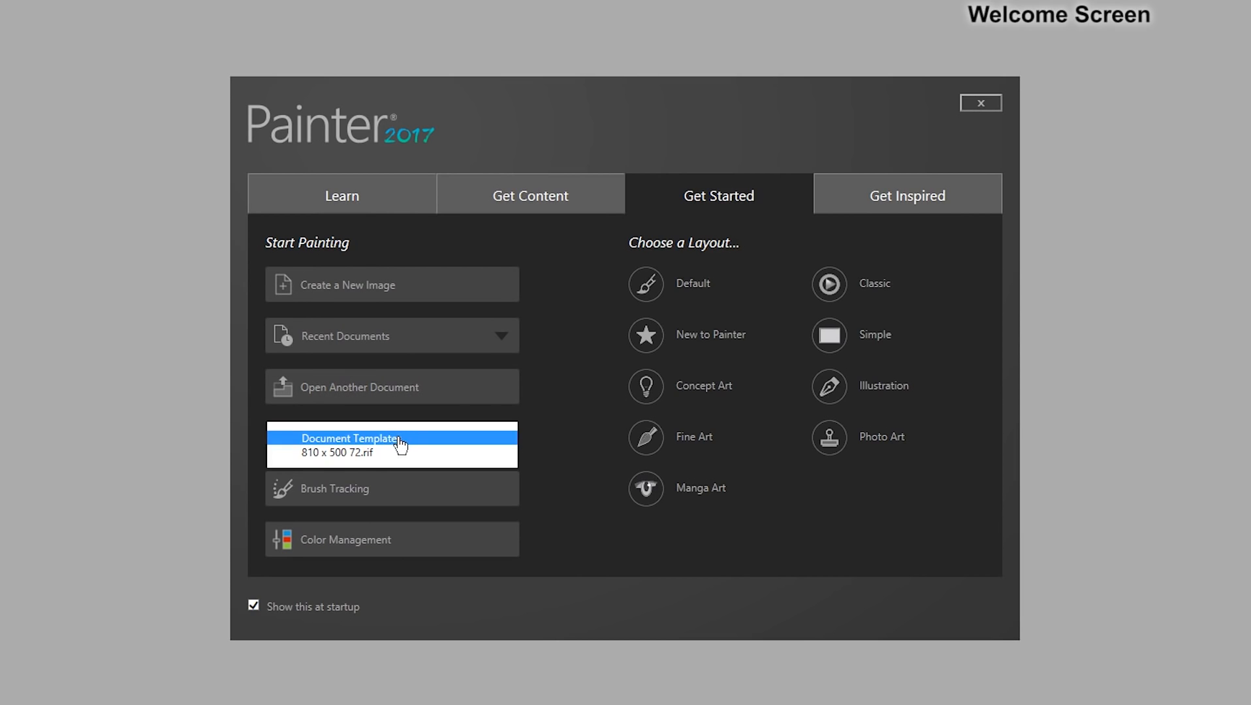
pyautogui.click(562, 441)
# - Calibrate Brush Tracking with a long wavy test stroke of varying pressure and accept the resulting settings
pyautogui.click(348, 491)
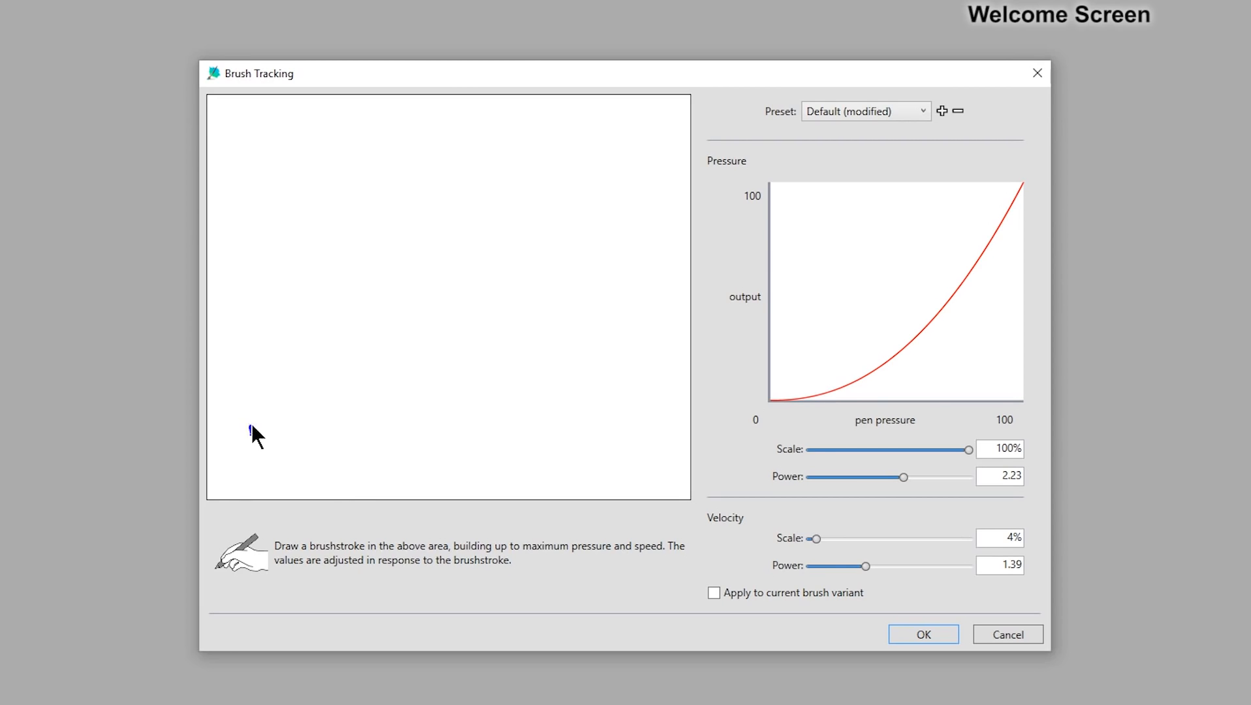
pyautogui.moveTo(251, 434)
pyautogui.mouseDown()
pyautogui.moveTo(252, 363)
pyautogui.moveTo(321, 260)
pyautogui.moveTo(341, 360)
pyautogui.moveTo(390, 314)
pyautogui.moveTo(466, 342)
pyautogui.mouseUp()
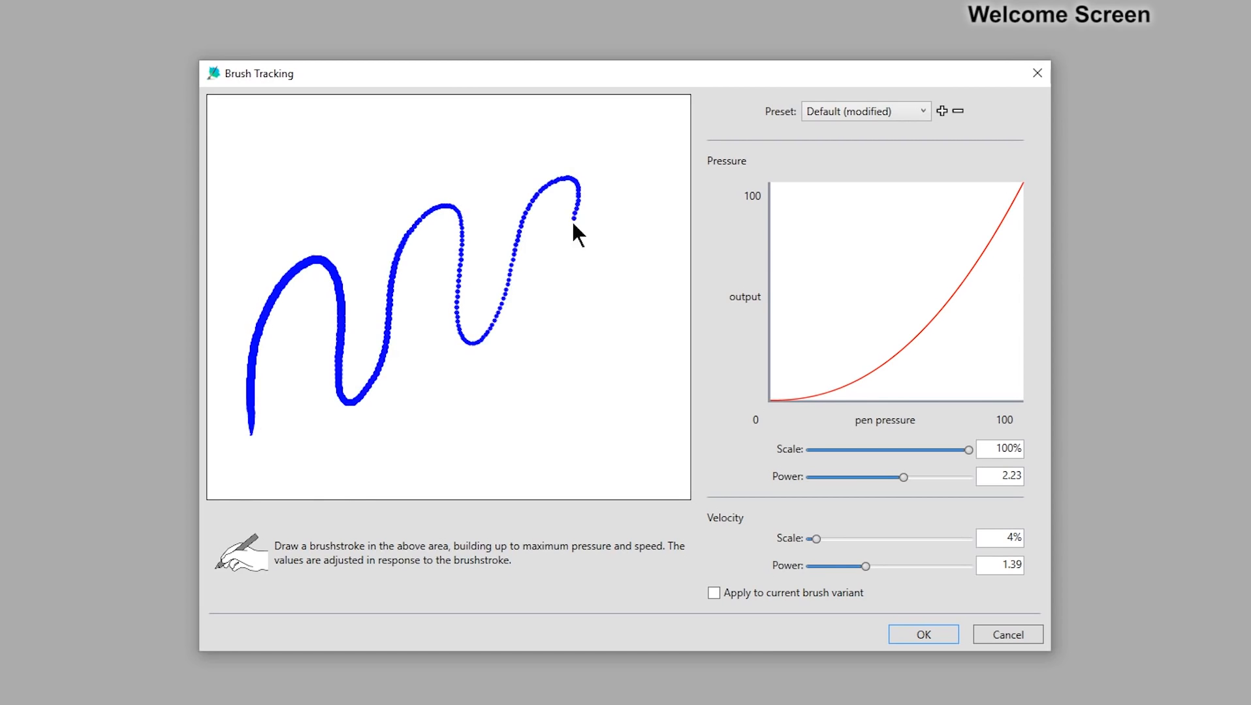
pyautogui.moveTo(637, 295); pyautogui.dragTo(570, 398)
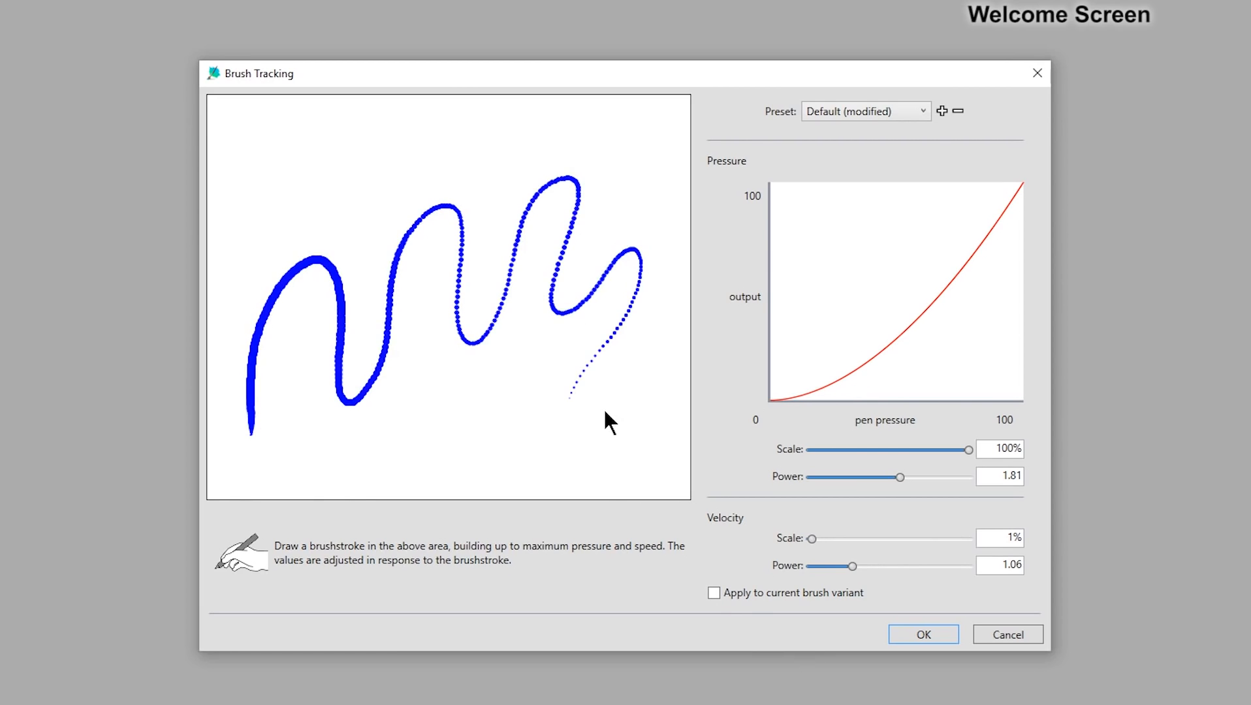
pyautogui.click(923, 634)
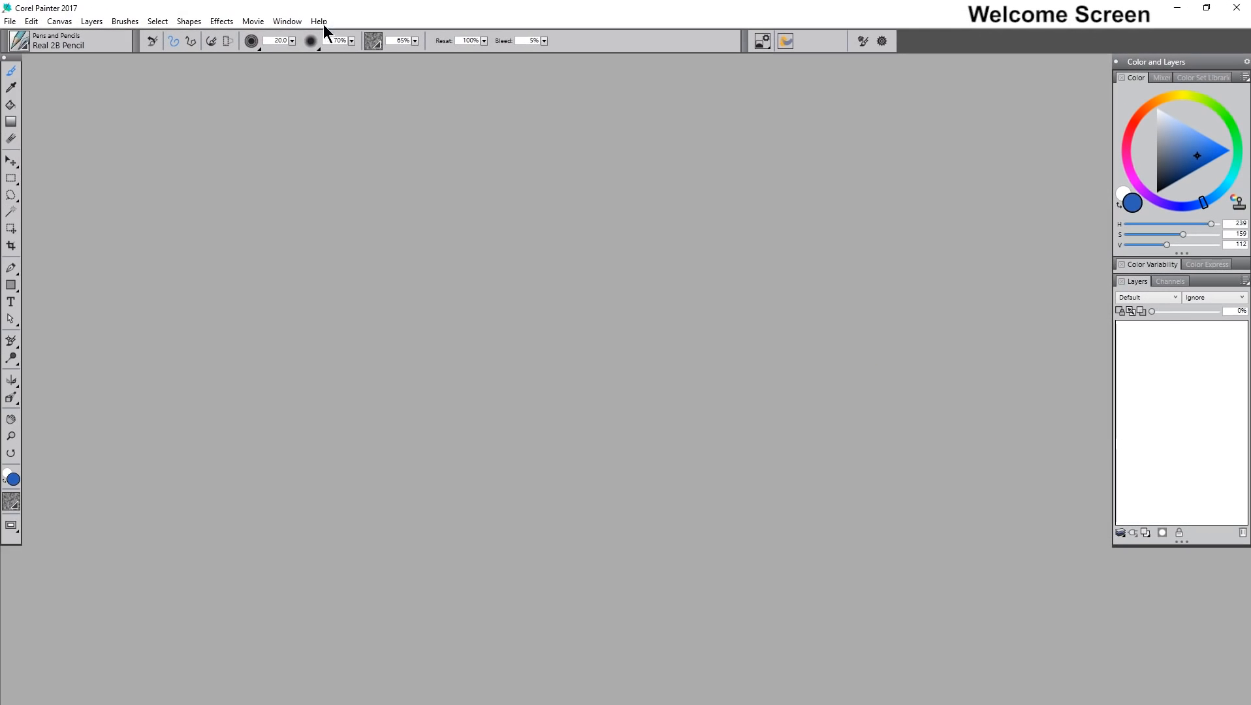
# - Reopen the Welcome screen and set the default RGB profile to Adobe RGB (1998) in Color Management
pyautogui.click(318, 21)
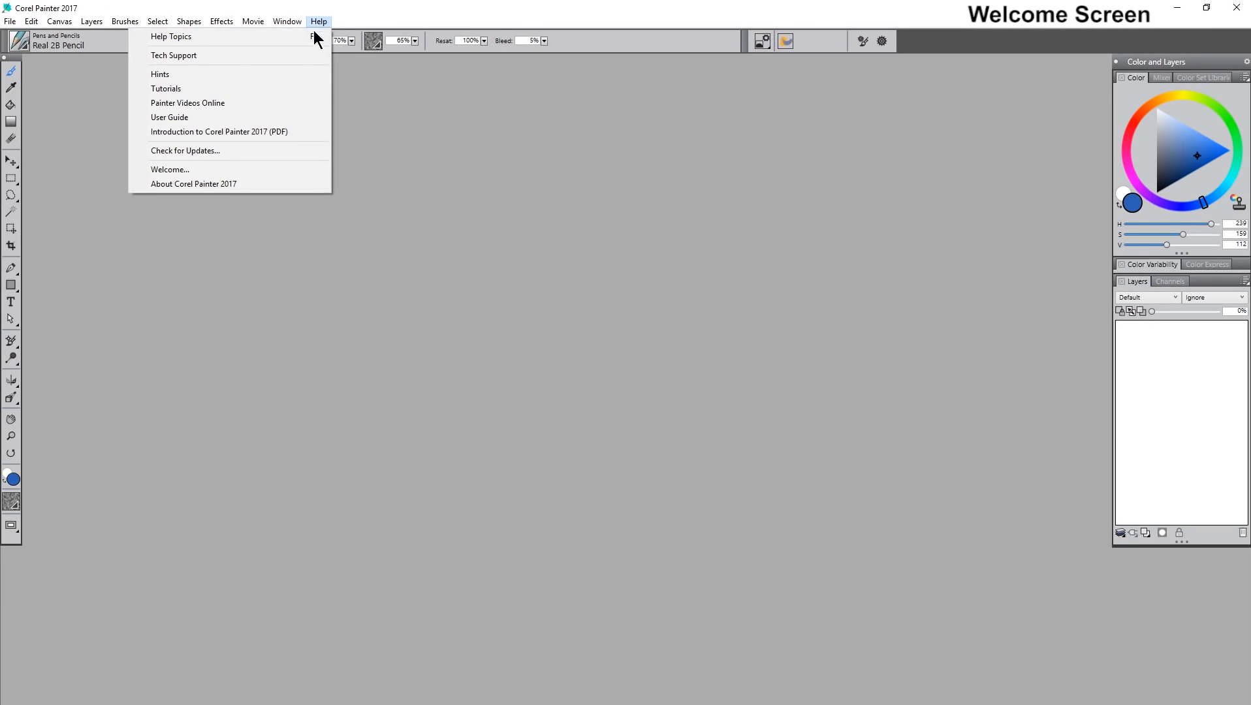
pyautogui.click(196, 171)
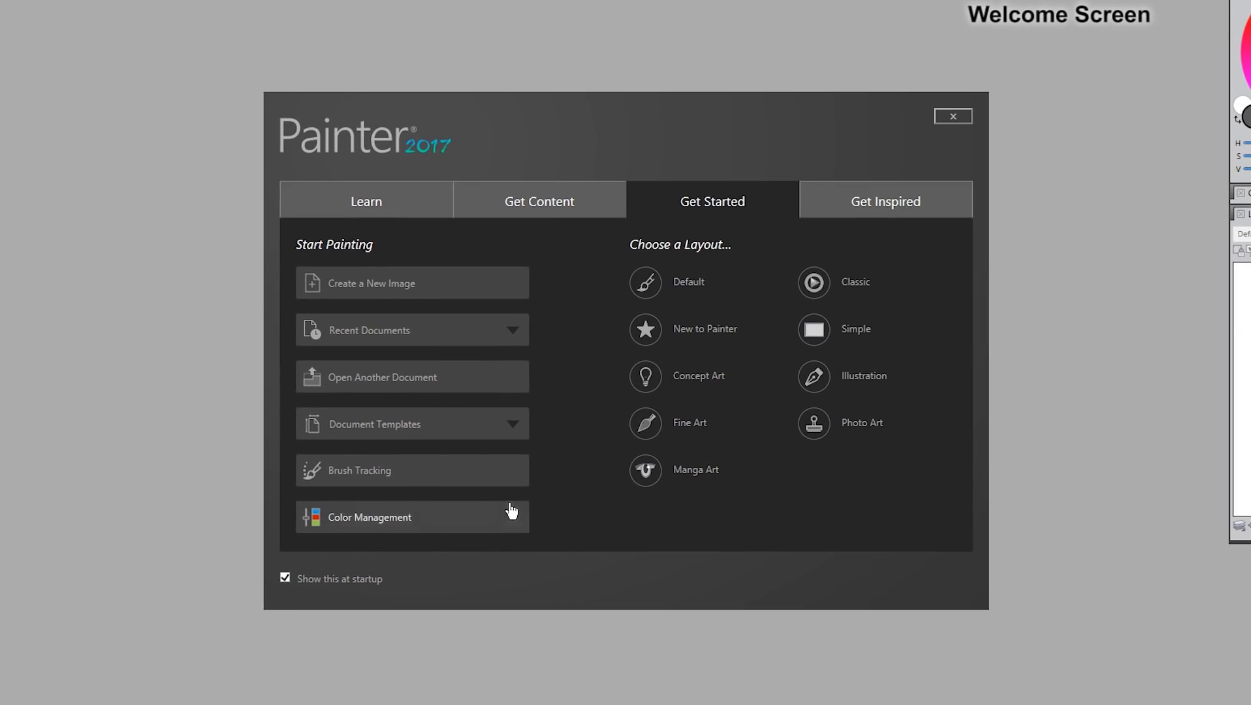
pyautogui.click(385, 522)
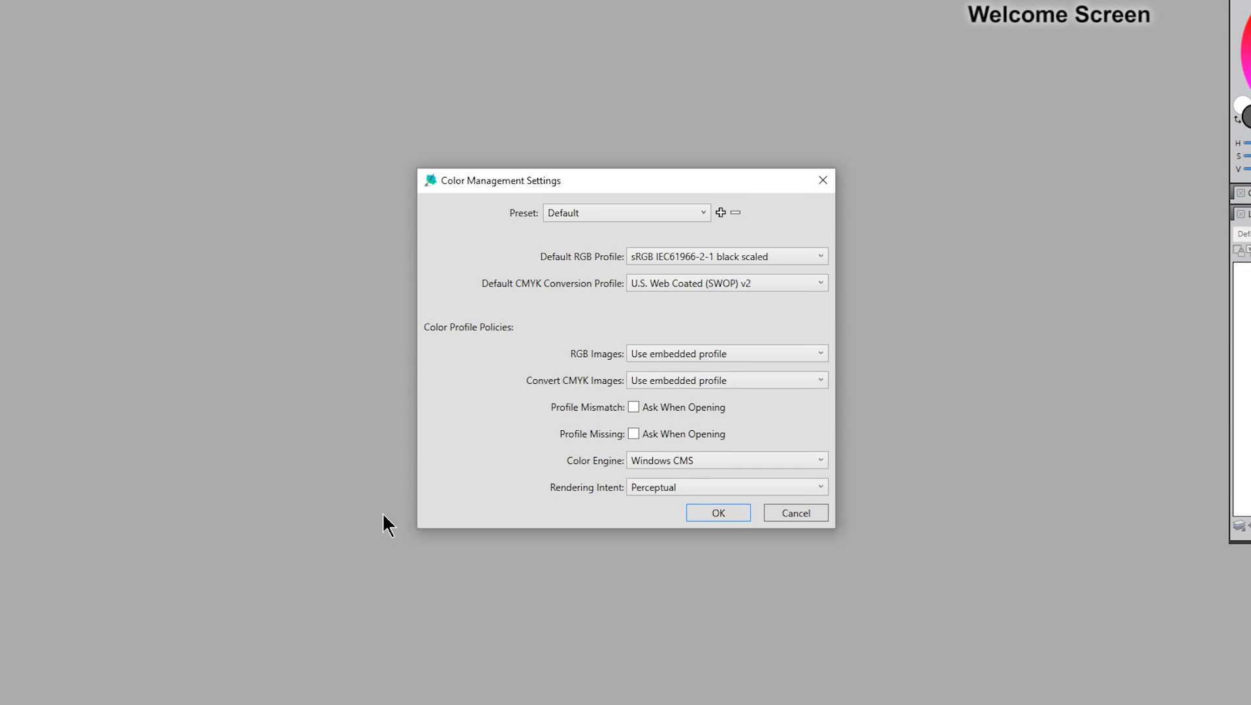
pyautogui.click(701, 255)
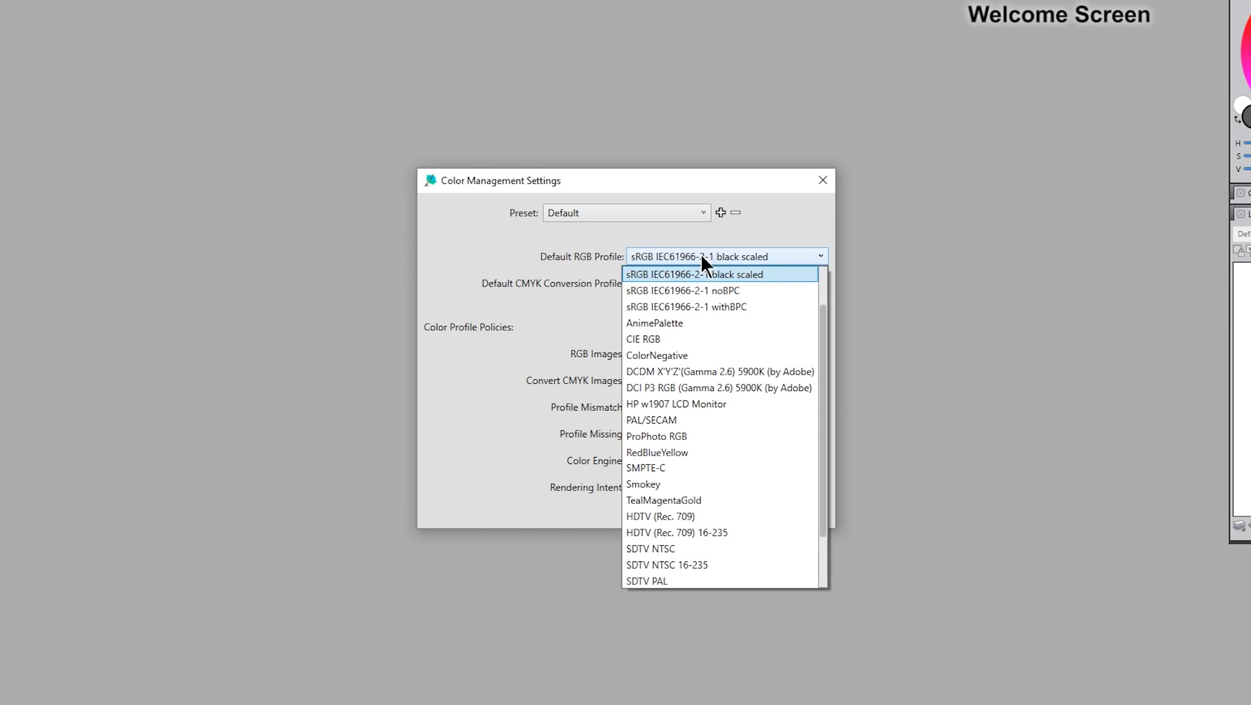
pyautogui.scroll(1, 822, 287)
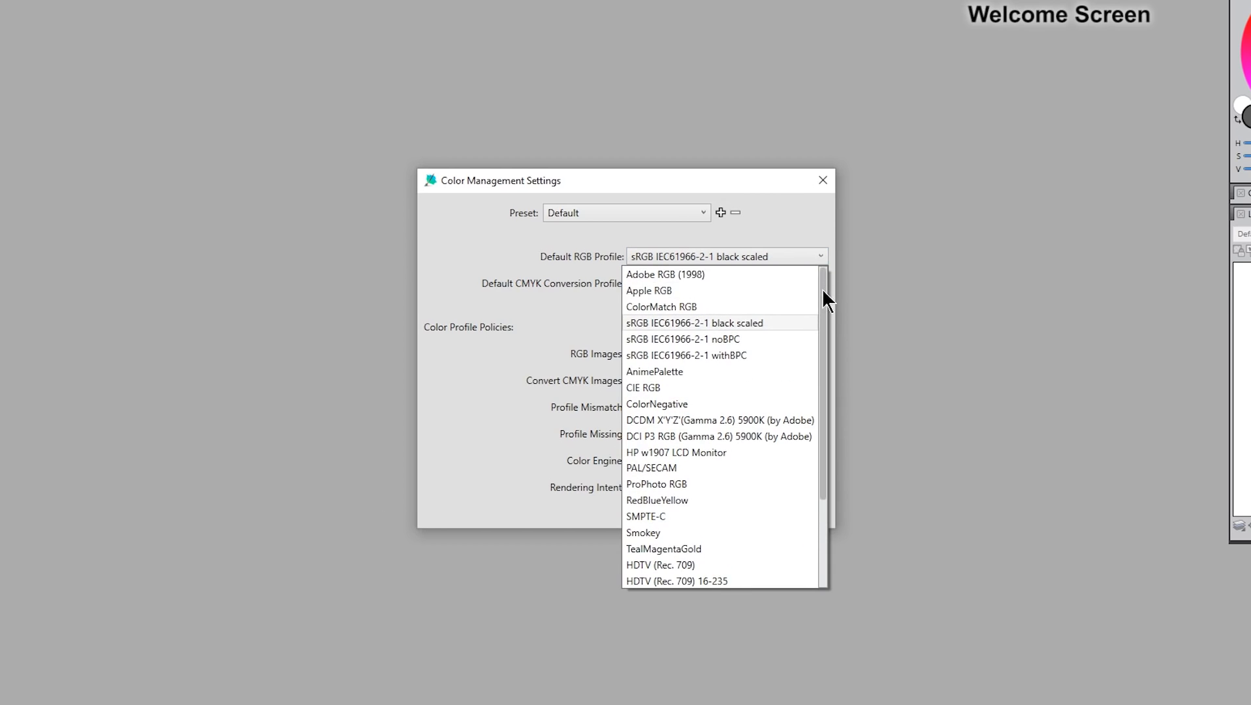
pyautogui.click(723, 274)
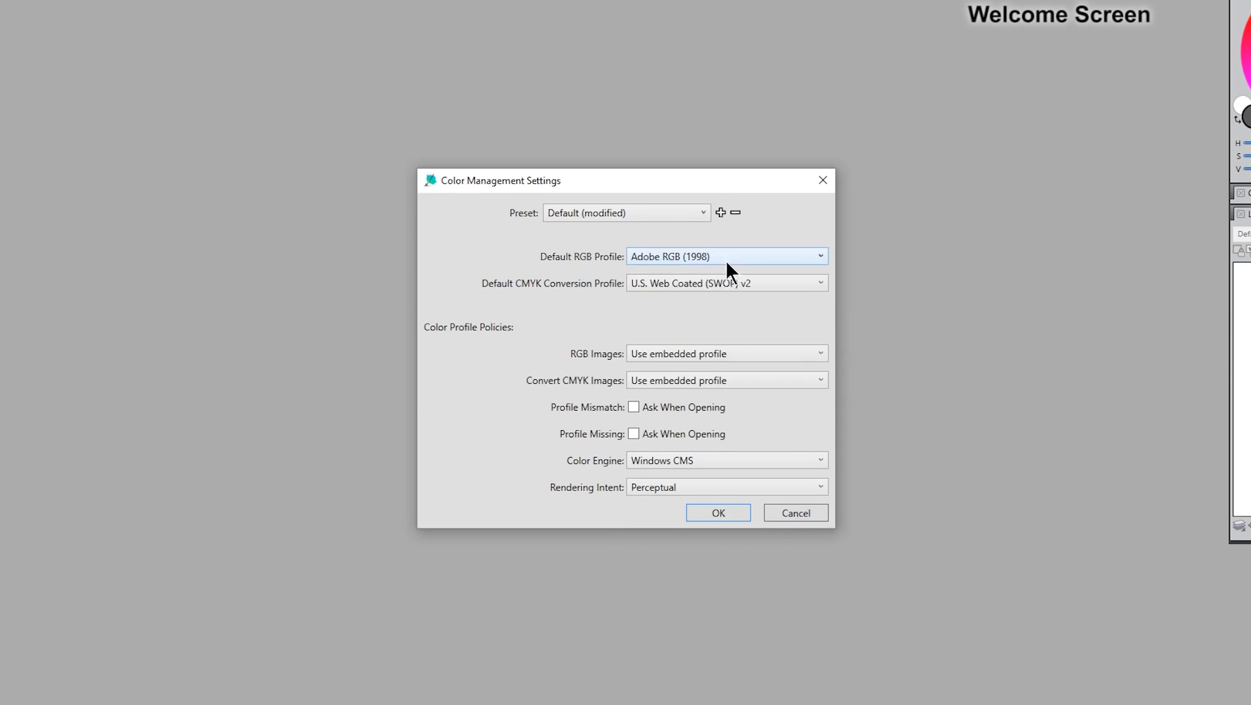
pyautogui.click(728, 259)
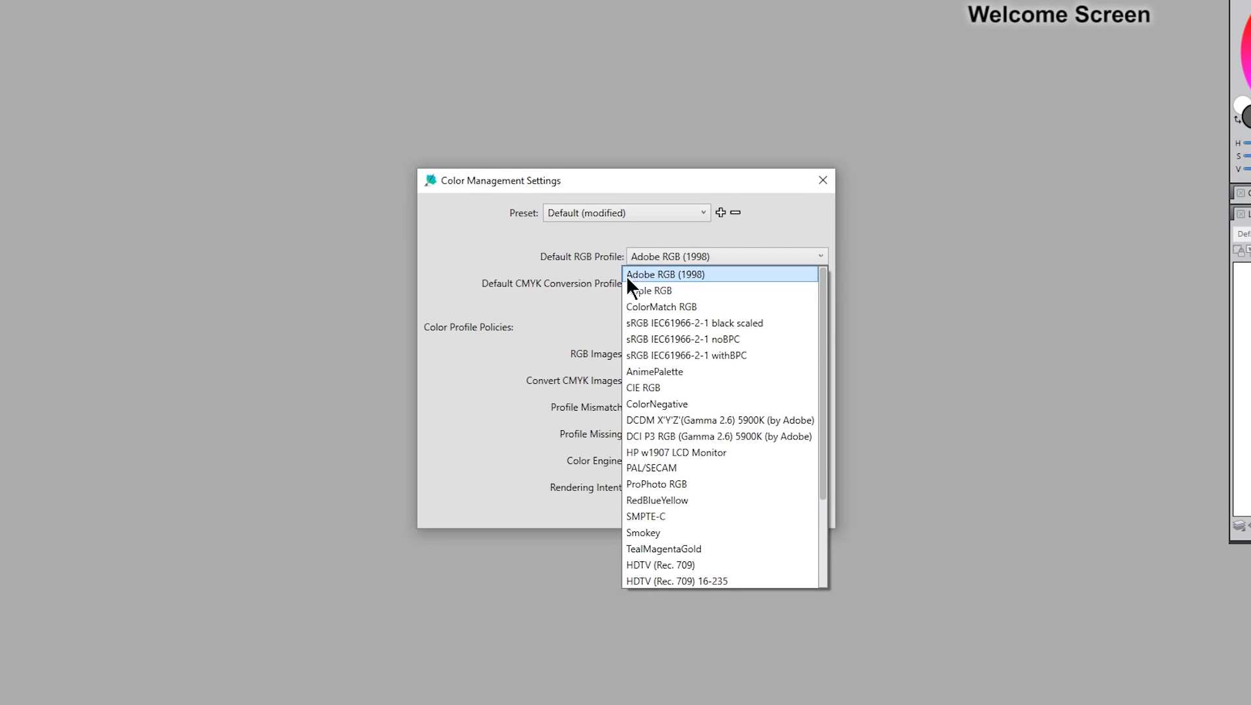
pyautogui.click(694, 283)
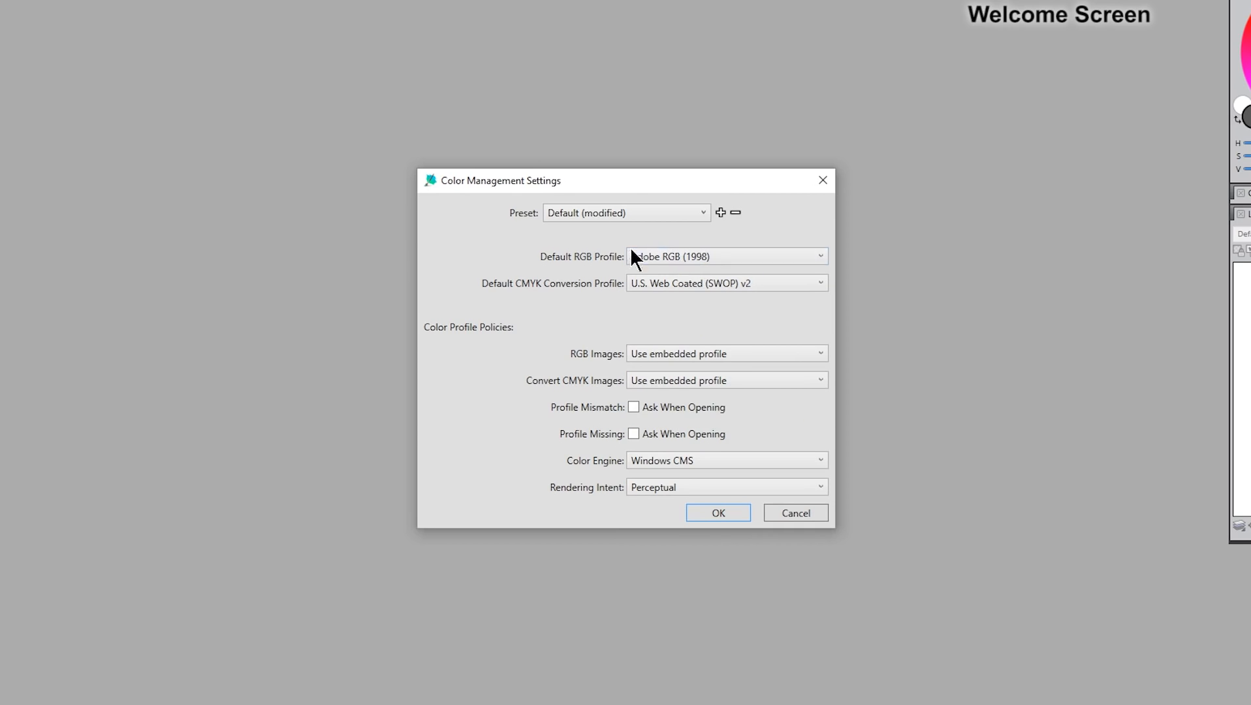
pyautogui.click(726, 513)
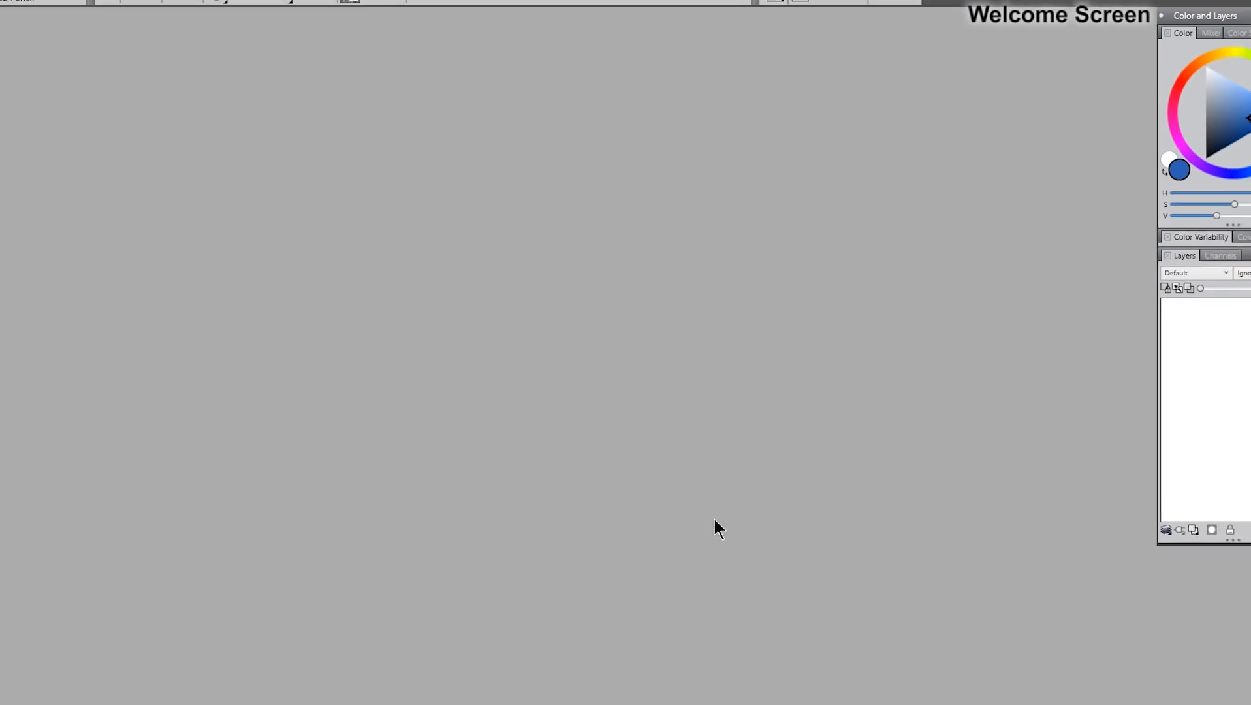
# - Reopen the Welcome screen and apply the Classic layout
pyautogui.click(319, 21)
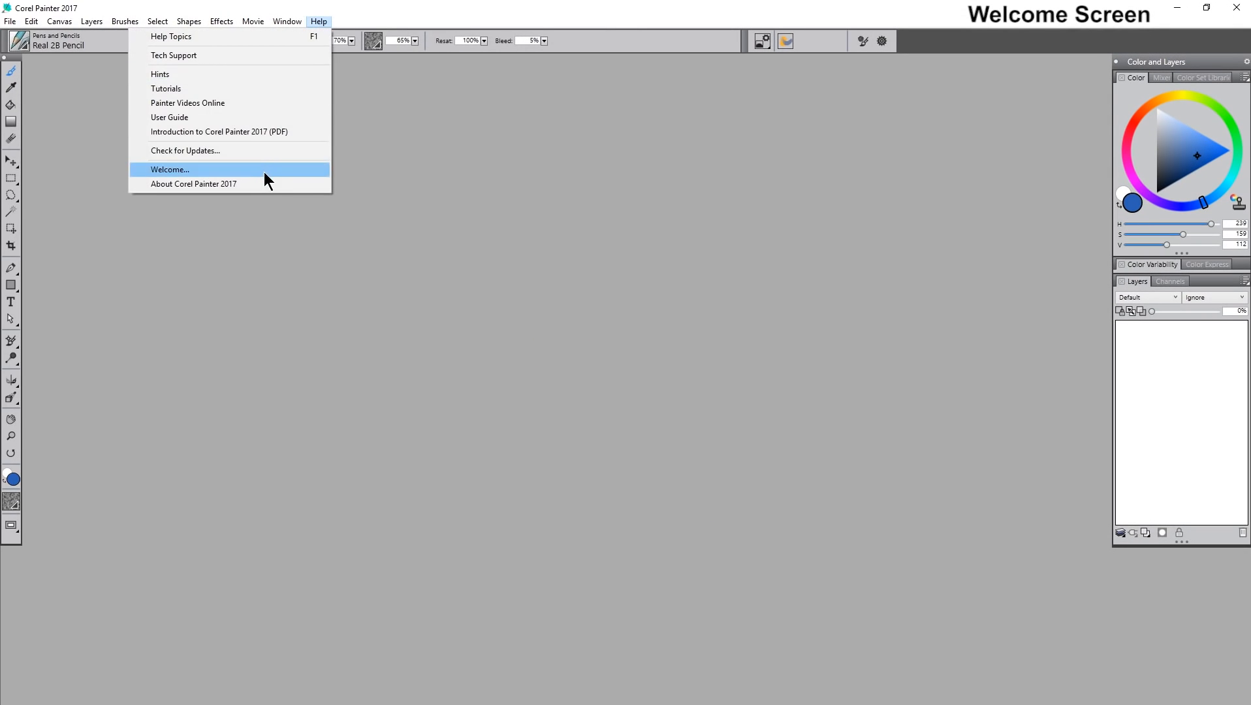
pyautogui.click(264, 172)
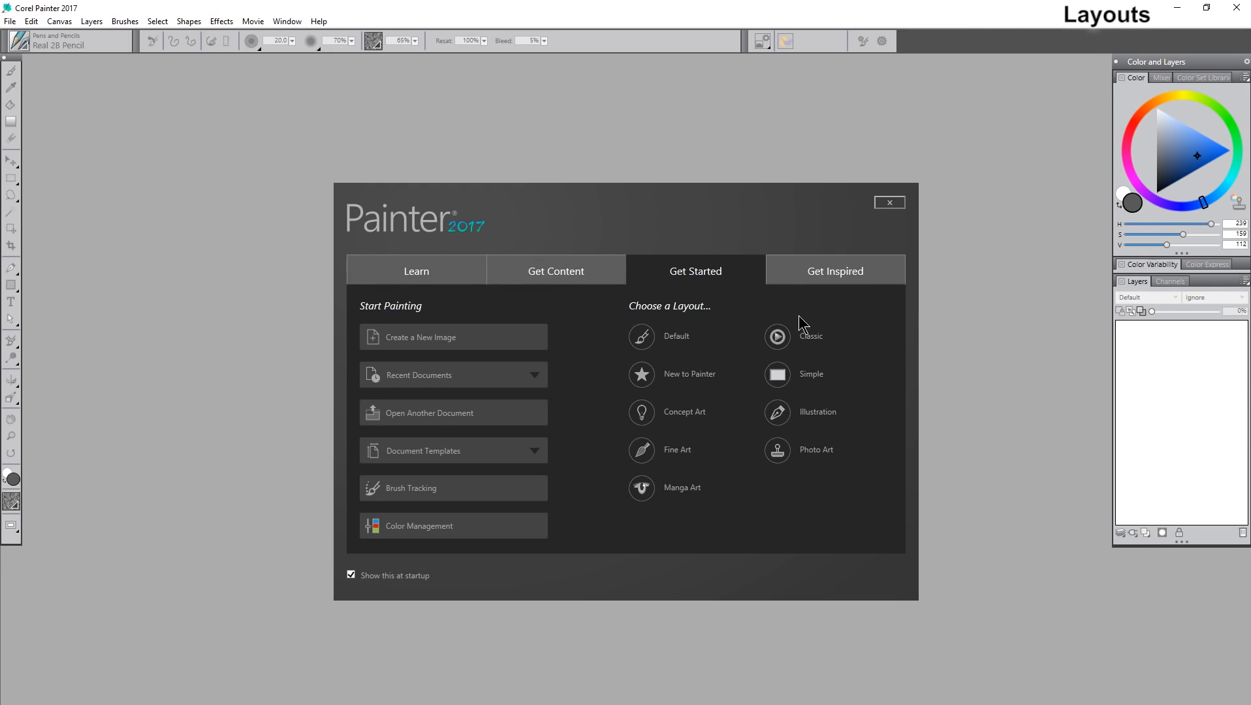
pyautogui.moveTo(779, 337)
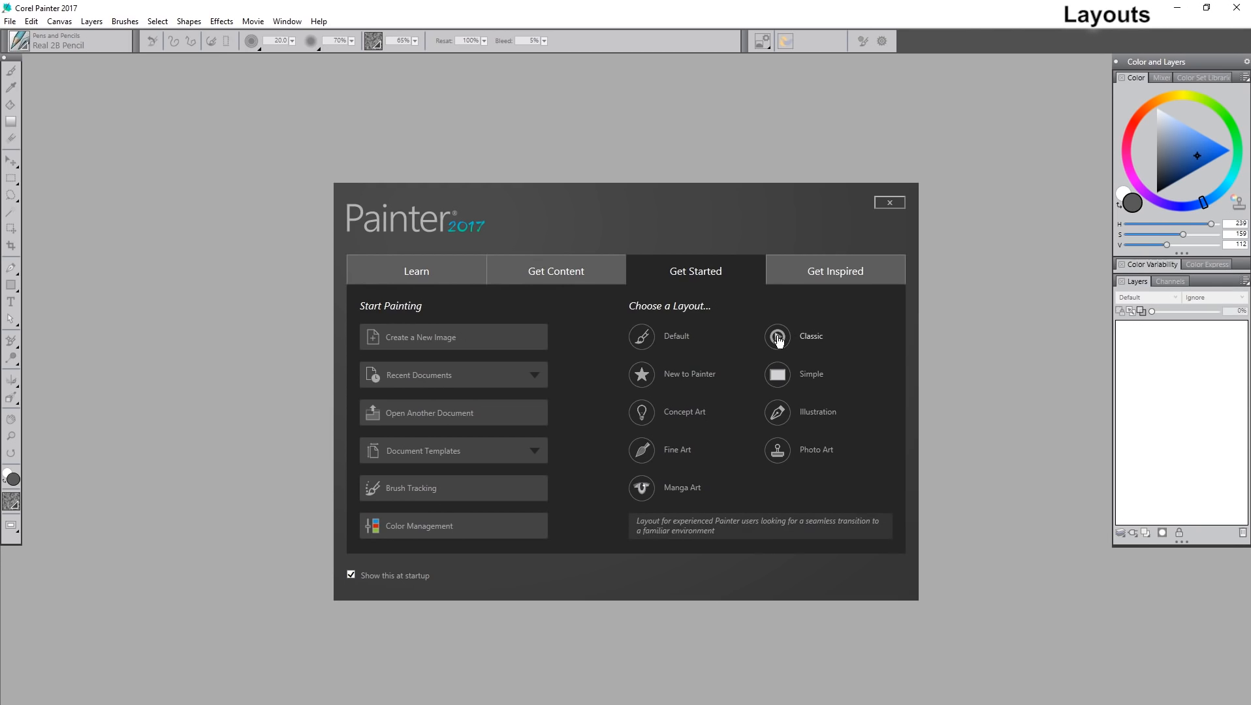
pyautogui.click(779, 338)
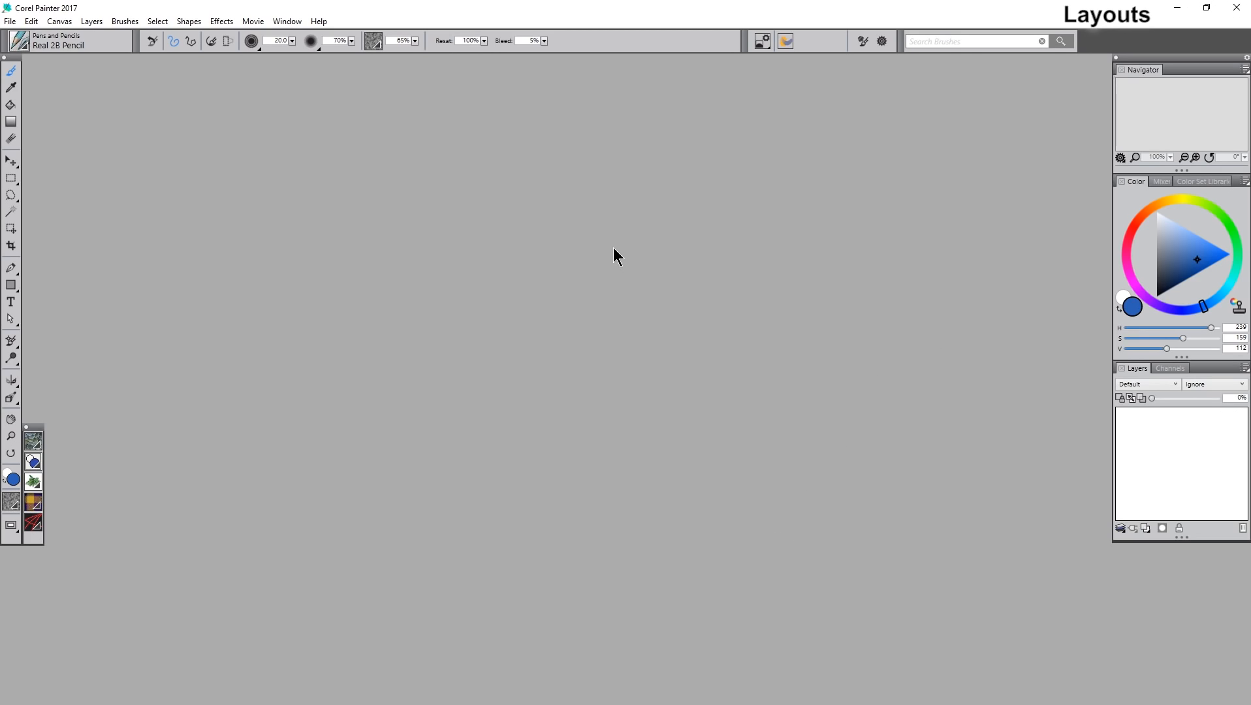
# - Switch the interface to the New to Painter layout
pyautogui.click(293, 23)
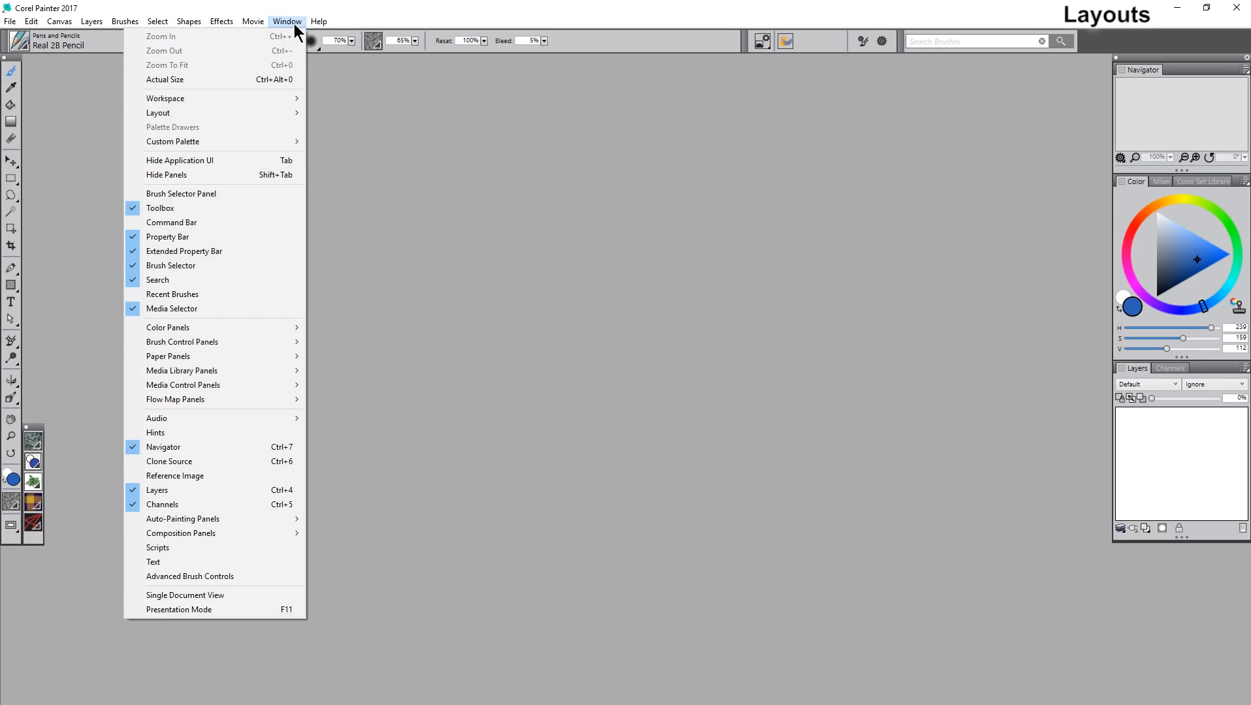
pyautogui.moveTo(282, 115)
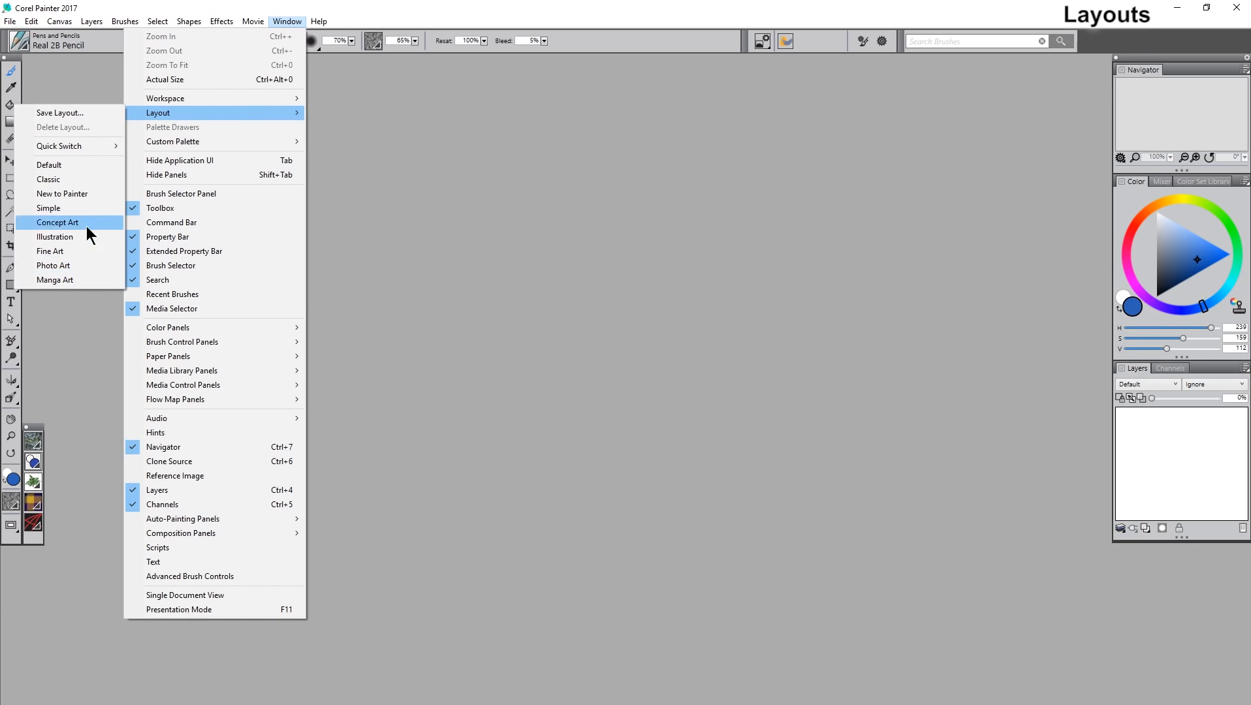
pyautogui.click(82, 193)
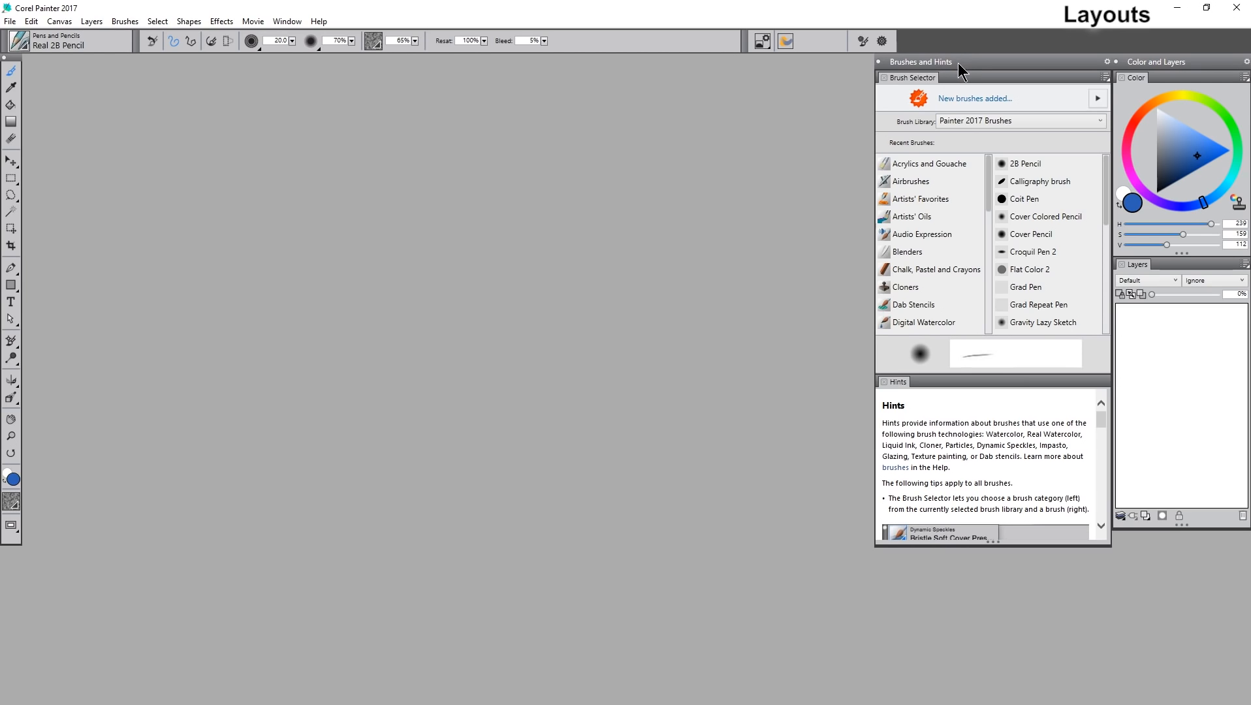
# - Go through the brush categories from Acrylics and Gouache to Dab Stencils and lengthen the Hints panel to read the Dab Stencil hints
pyautogui.click(930, 165)
pyautogui.click(925, 182)
pyautogui.click(925, 199)
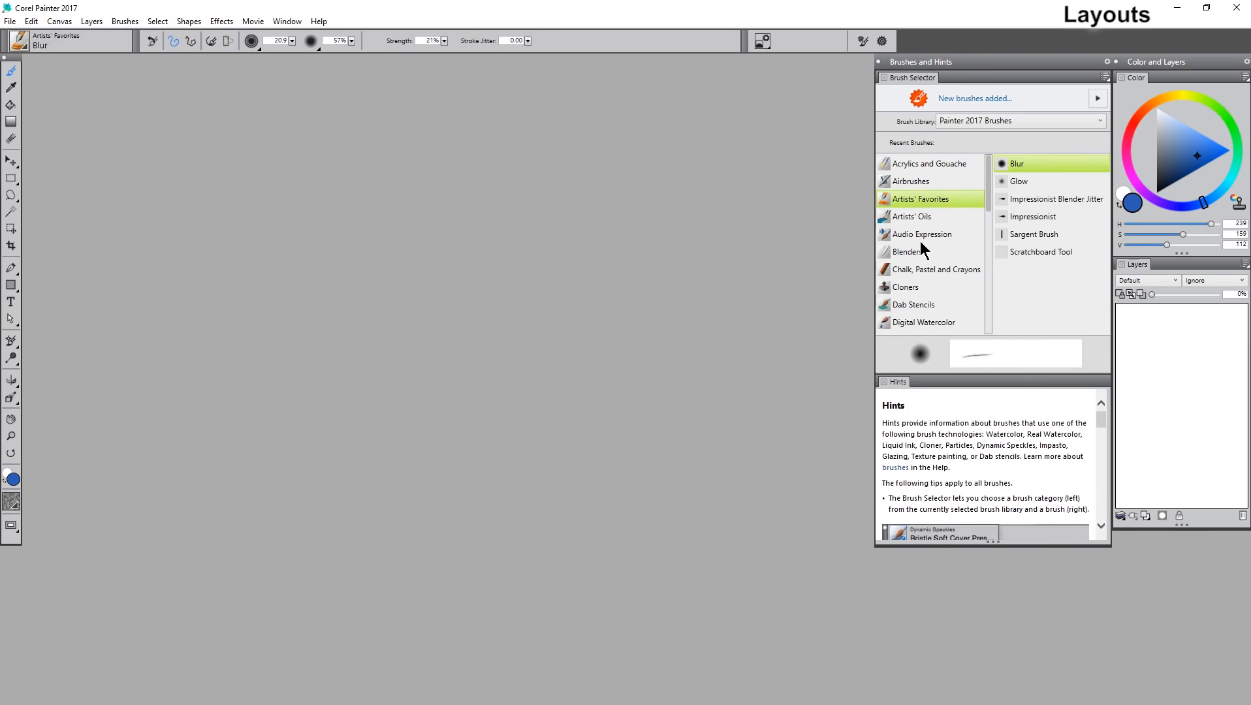
pyautogui.click(919, 253)
pyautogui.click(917, 270)
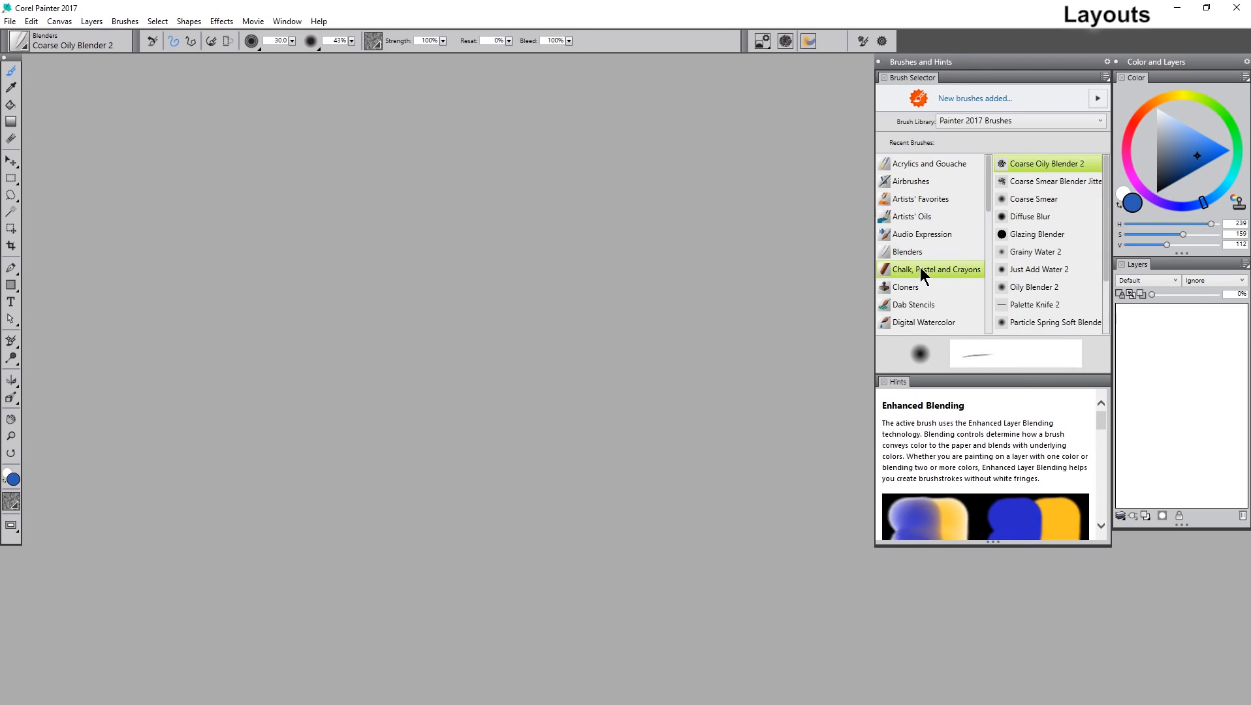
pyautogui.click(913, 288)
pyautogui.click(918, 305)
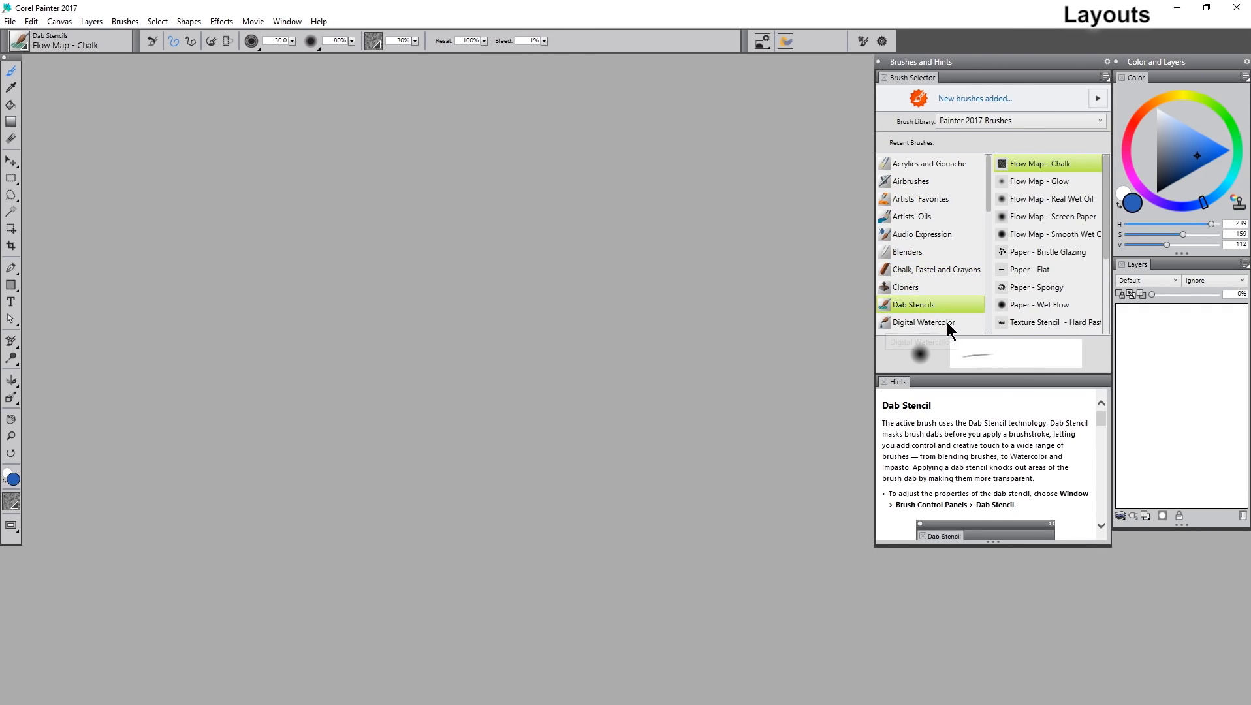
pyautogui.moveTo(994, 542)
pyautogui.mouseDown()
pyautogui.moveTo(992, 661)
pyautogui.moveTo(1006, 702)
pyautogui.mouseUp()
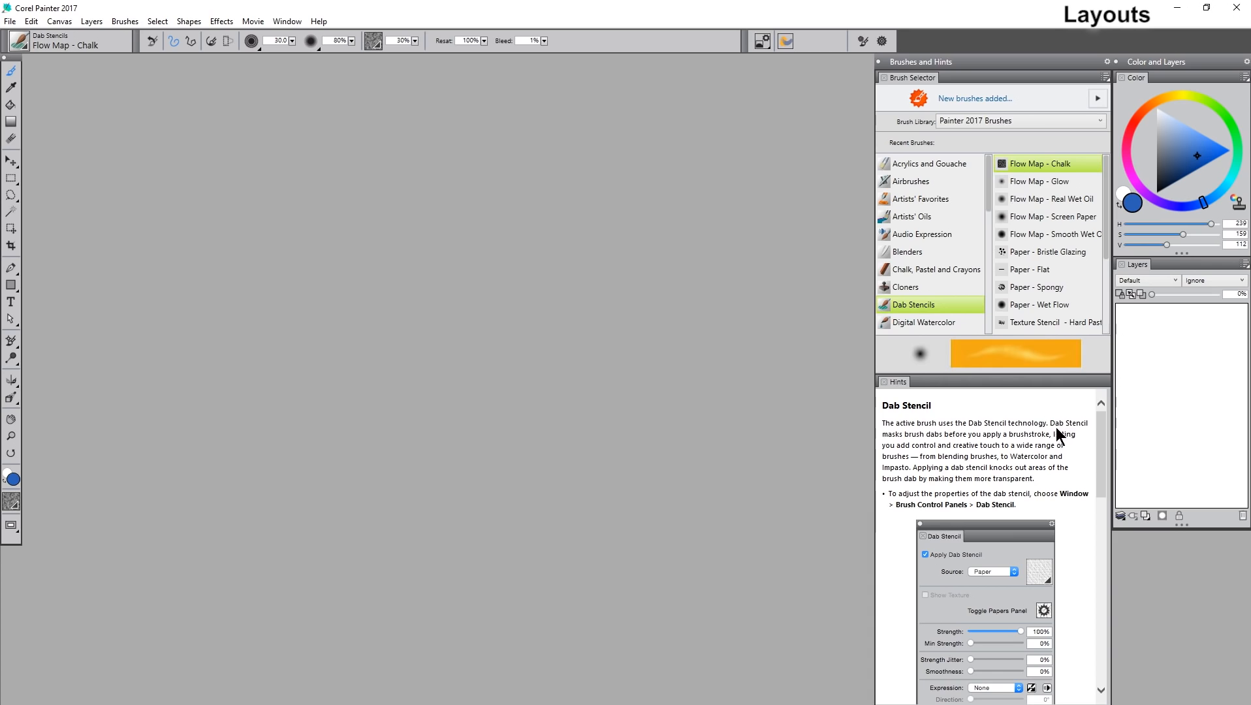
pyautogui.moveTo(1097, 475)
pyautogui.mouseDown()
pyautogui.moveTo(1073, 580)
pyautogui.moveTo(1074, 675)
pyautogui.mouseUp()
# - Look over the list of available interface layouts, from Default to Manga Art
pyautogui.click(286, 21)
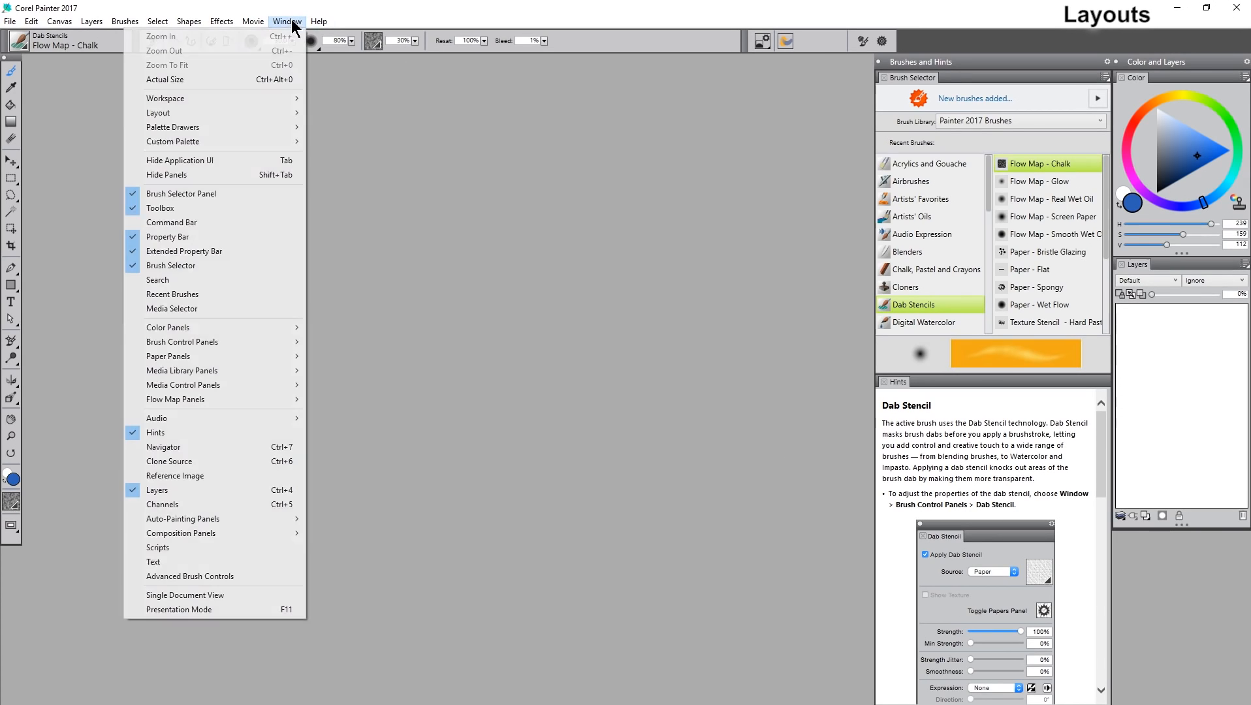
pyautogui.moveTo(244, 110)
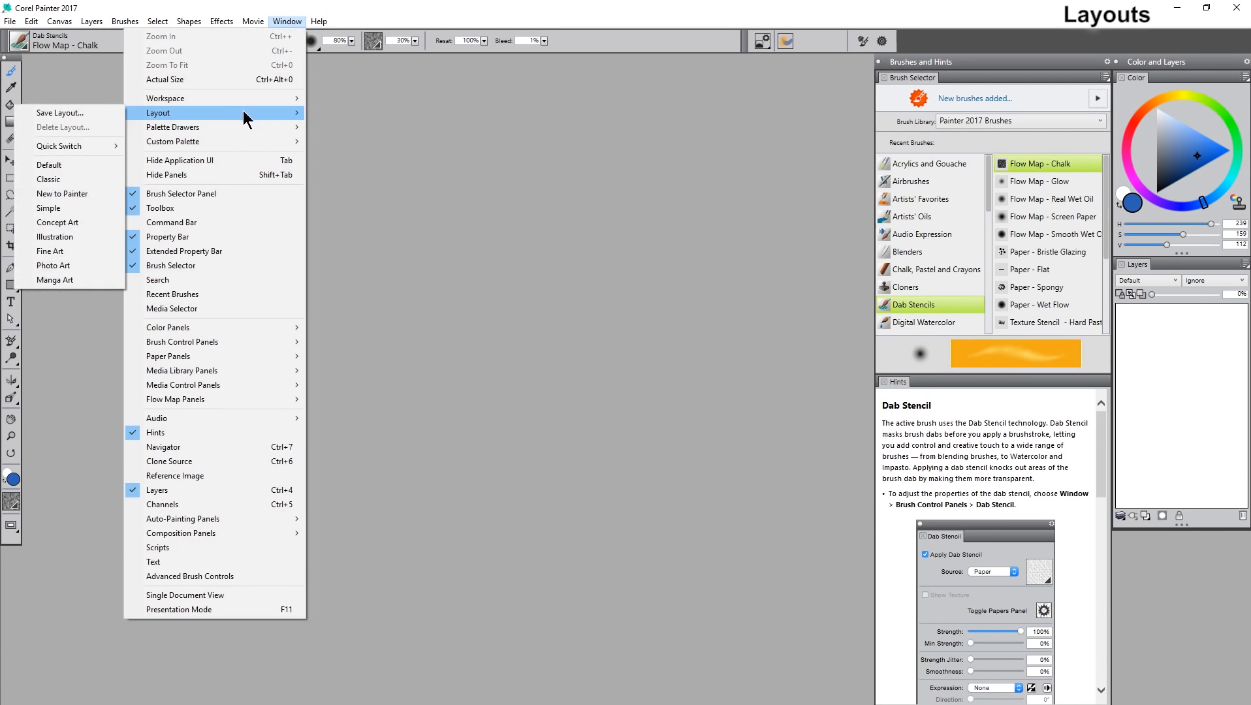
pyautogui.click(84, 285)
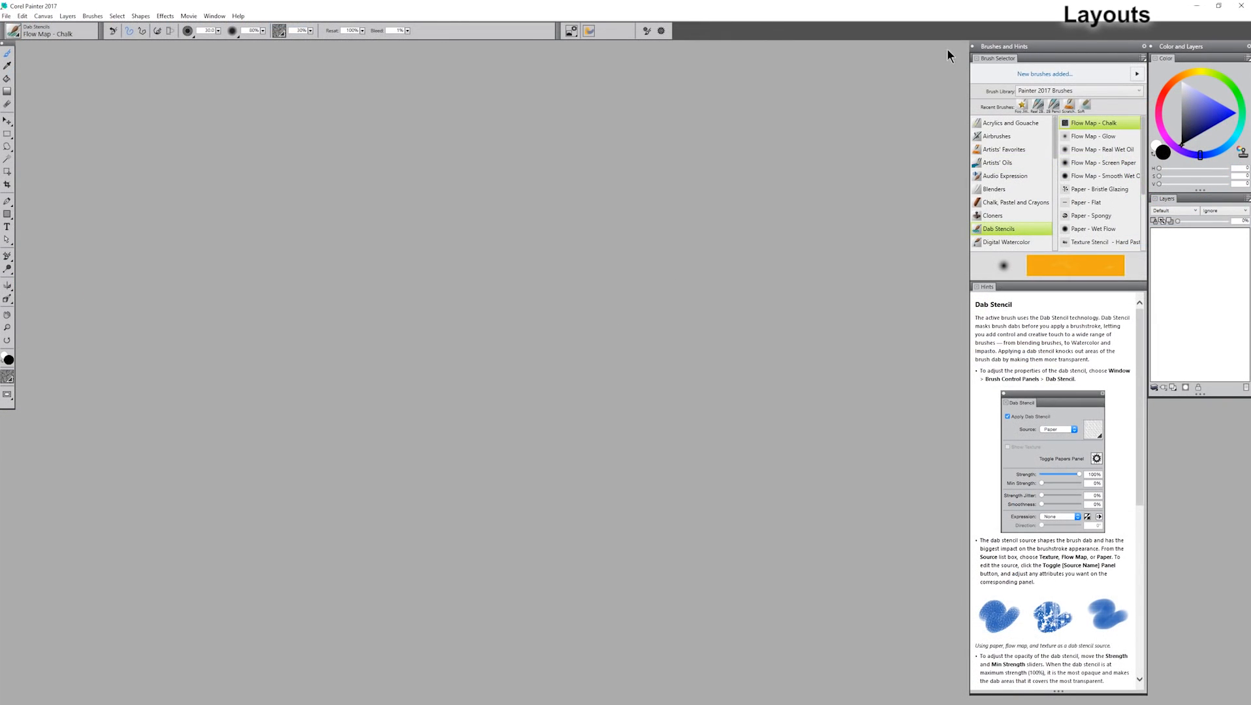
pyautogui.click(216, 16)
pyautogui.moveTo(191, 89)
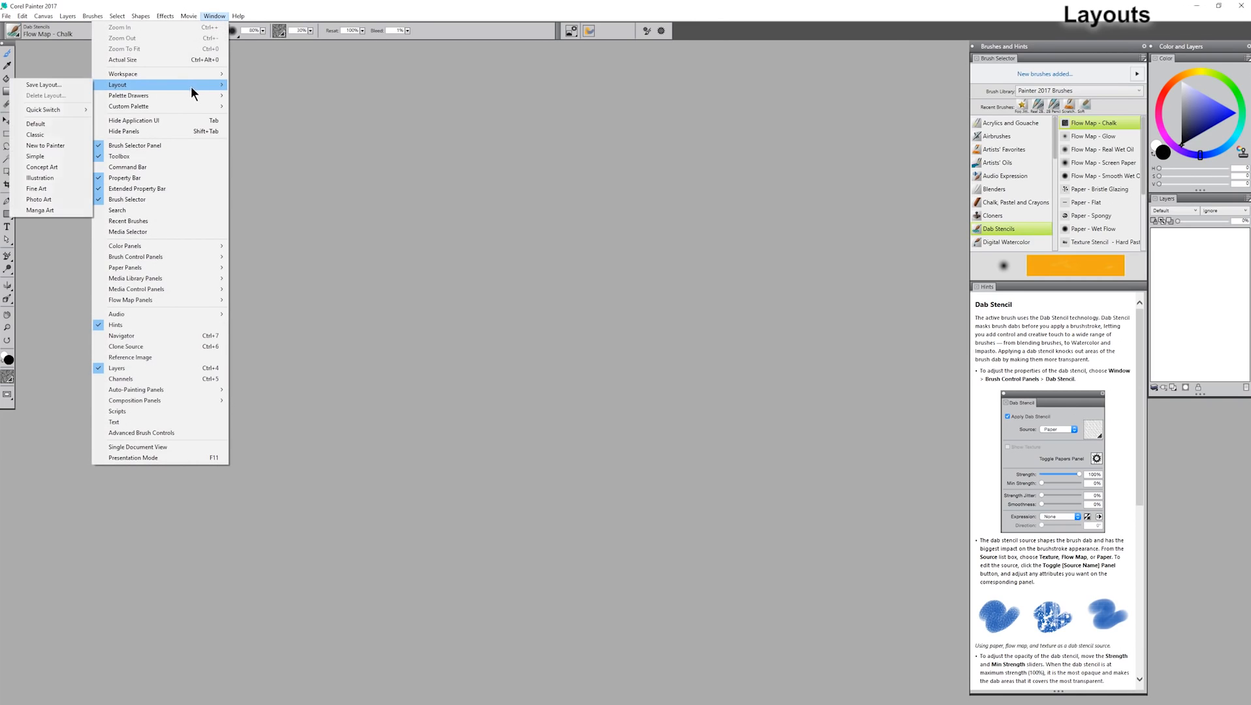
pyautogui.click(339, 100)
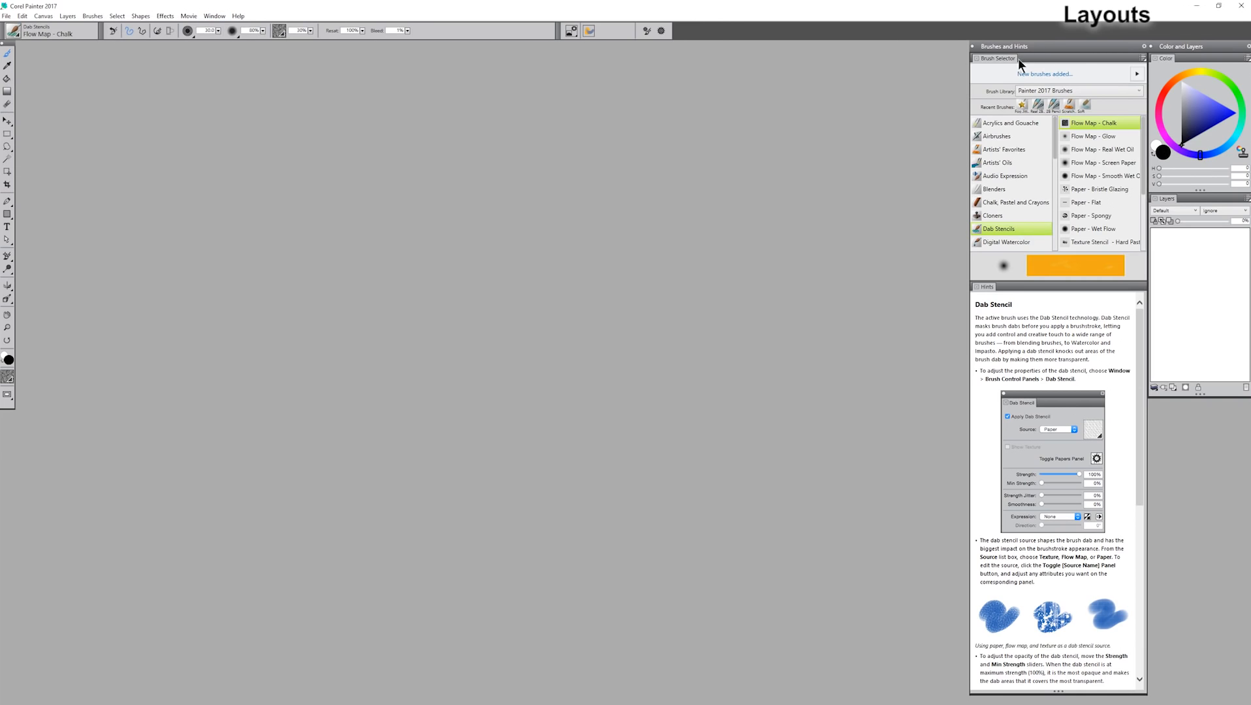
# - Open the Smoothing brush controls and place them in the empty workspace beside the Brushes and Hints palette
pyautogui.click(216, 18)
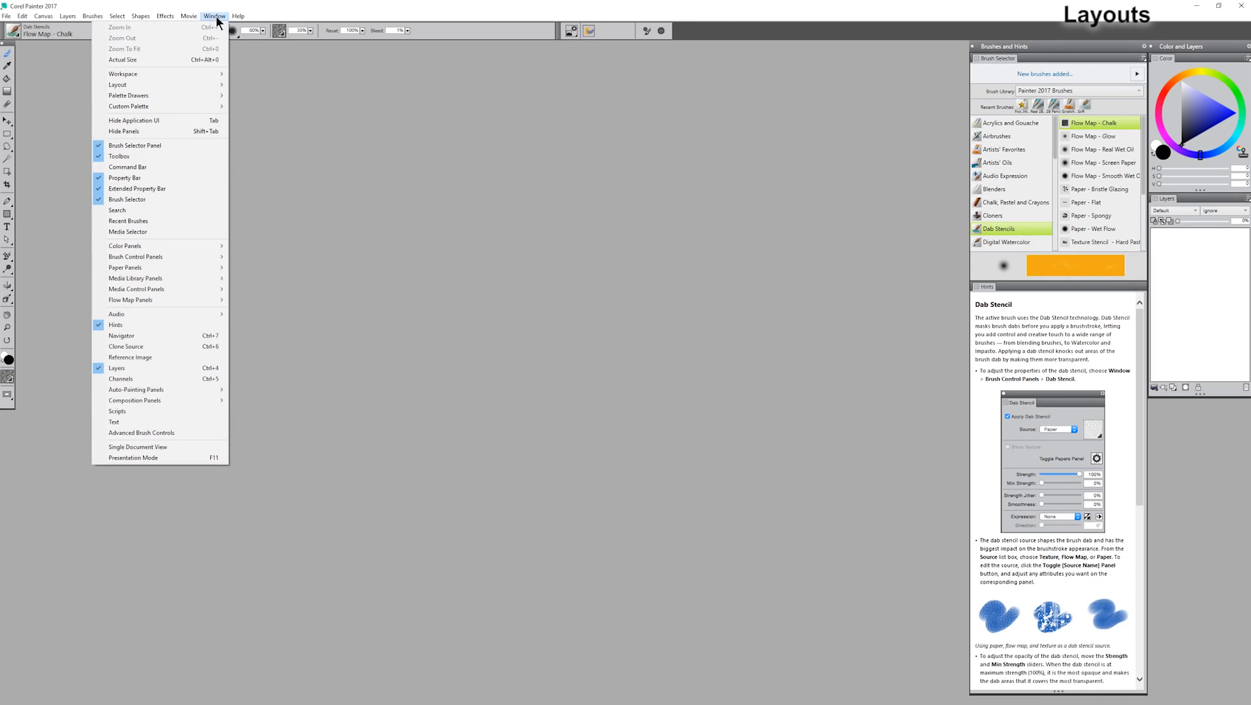
pyautogui.moveTo(185, 254)
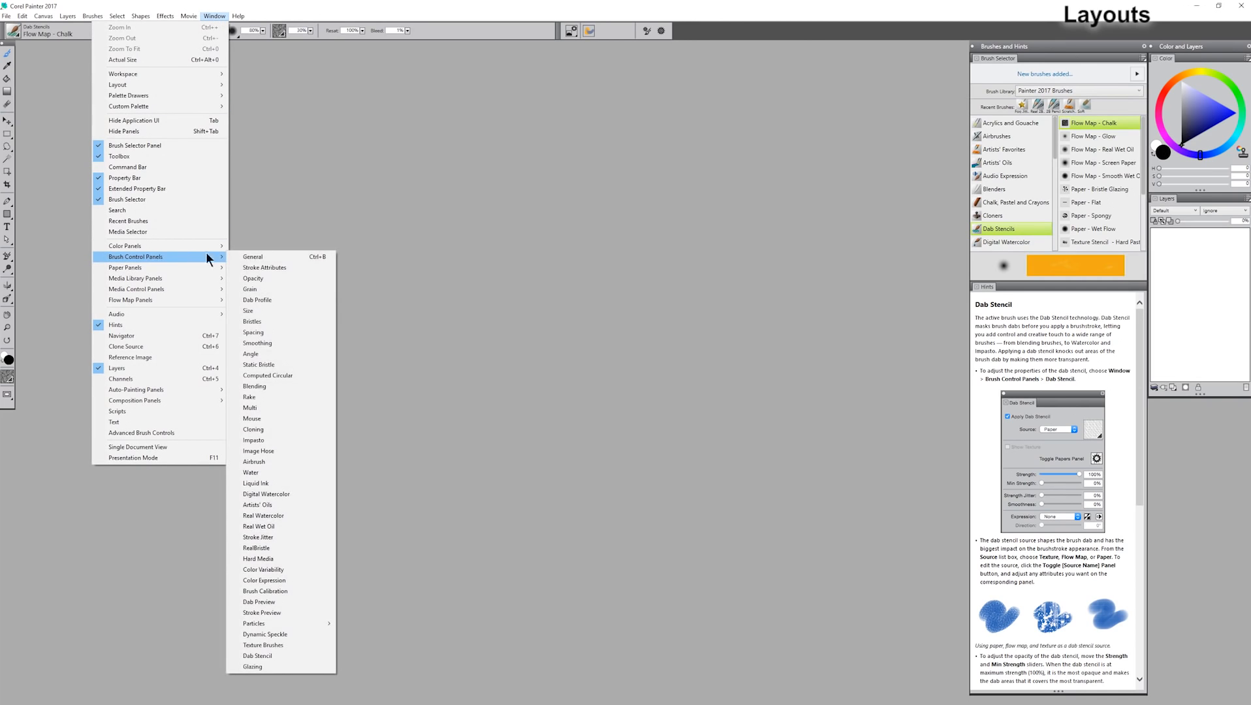
pyautogui.click(267, 345)
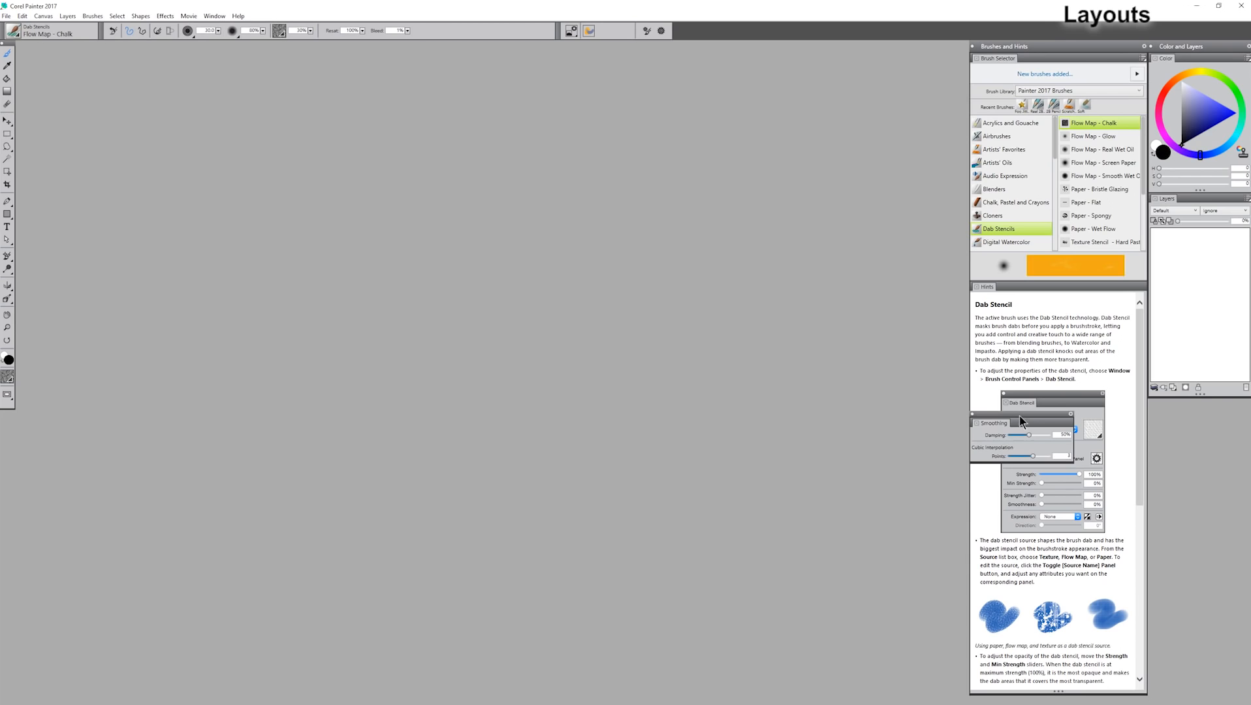
pyautogui.moveTo(1022, 420); pyautogui.dragTo(875, 60)
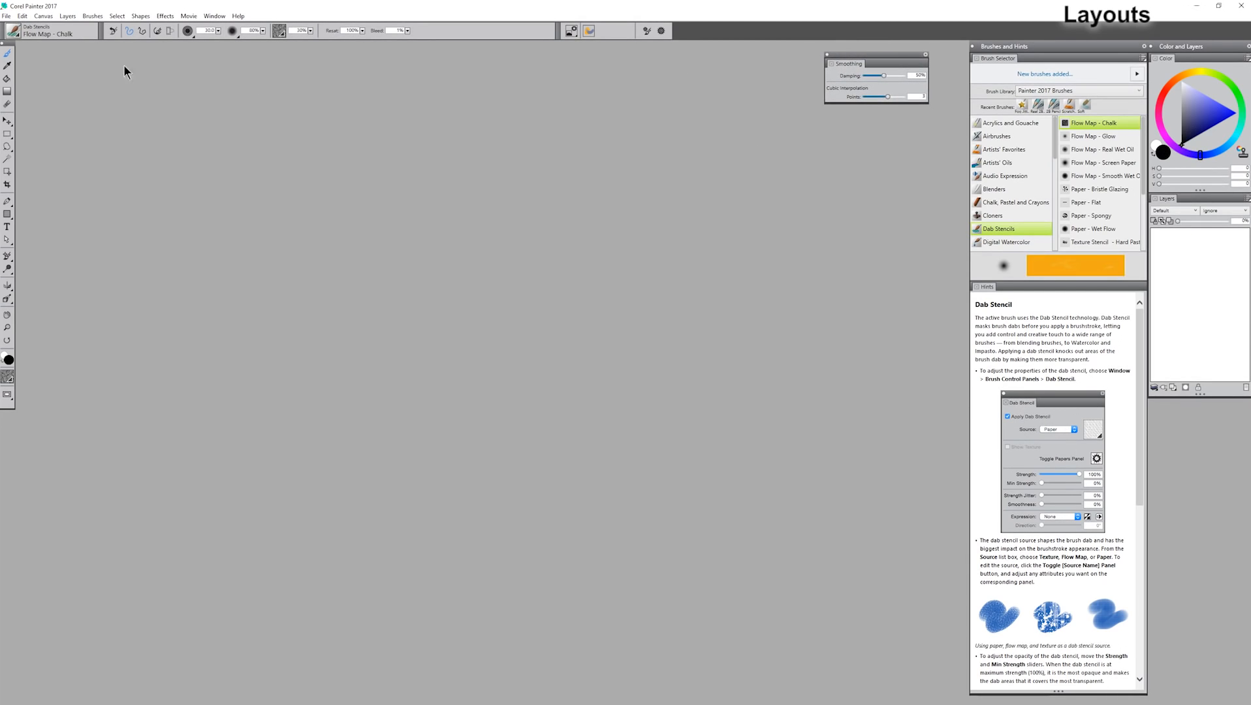
# - Create a custom palette from the Flow Map - Chalk brush and hide Color Info in the Color panel
pyautogui.click(15, 32)
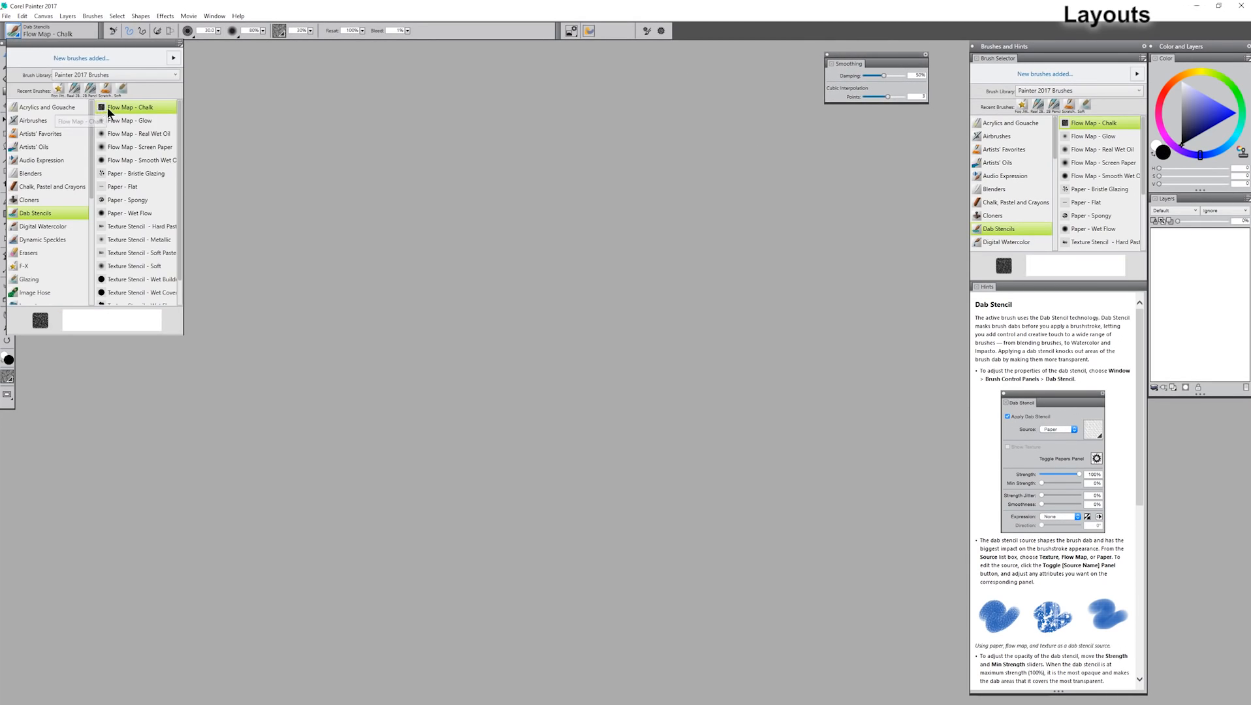
pyautogui.moveTo(107, 108)
pyautogui.mouseDown()
pyautogui.moveTo(323, 163)
pyautogui.moveTo(335, 147)
pyautogui.moveTo(85, 77)
pyautogui.moveTo(43, 58)
pyautogui.moveTo(53, 49)
pyautogui.mouseUp()
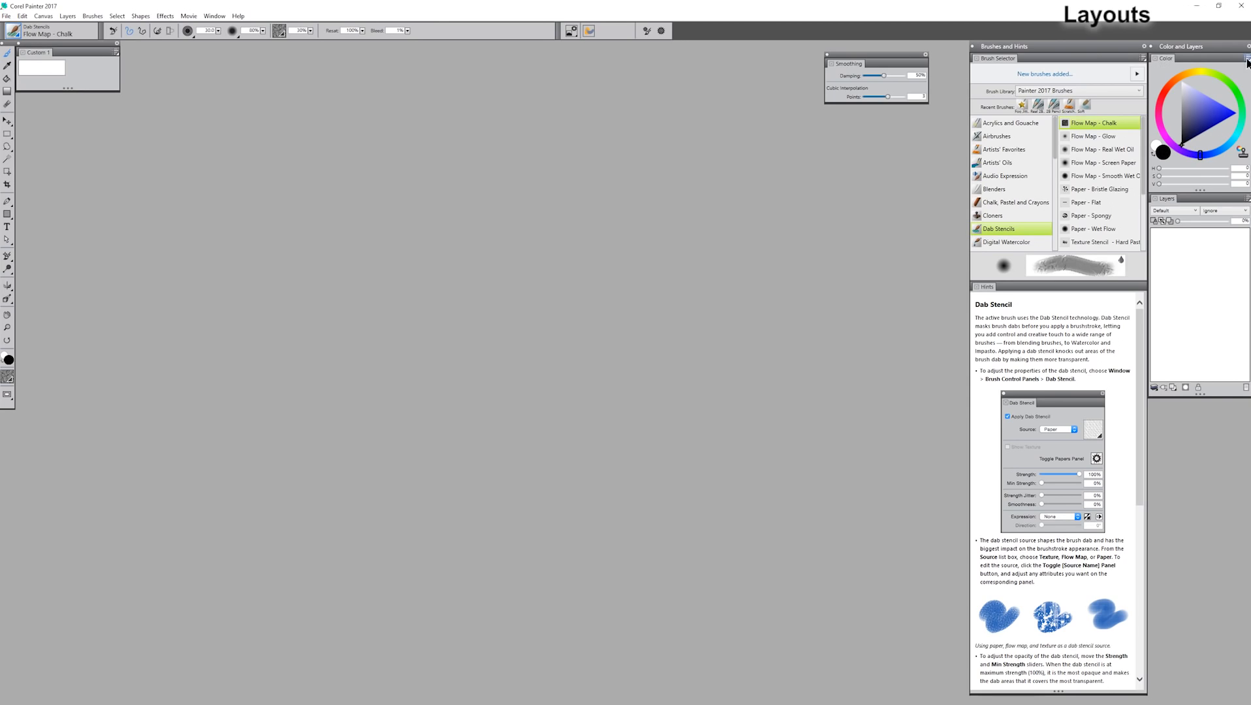
pyautogui.click(1247, 59)
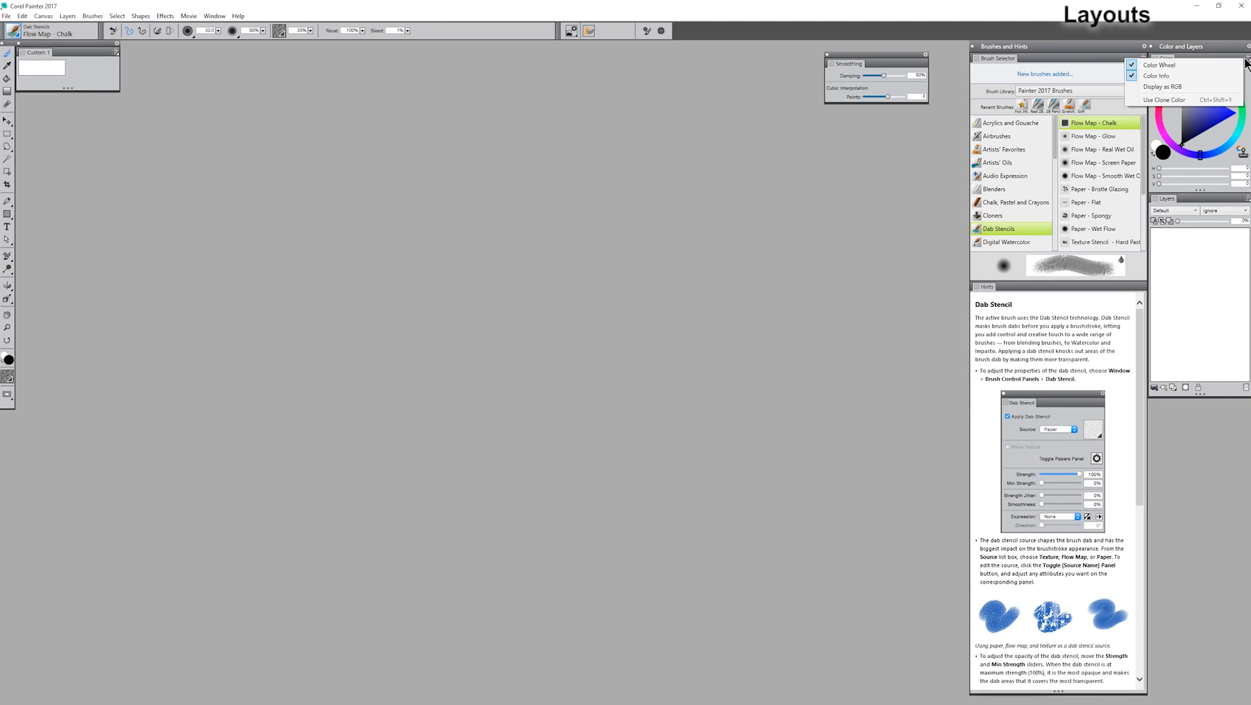
pyautogui.click(1166, 76)
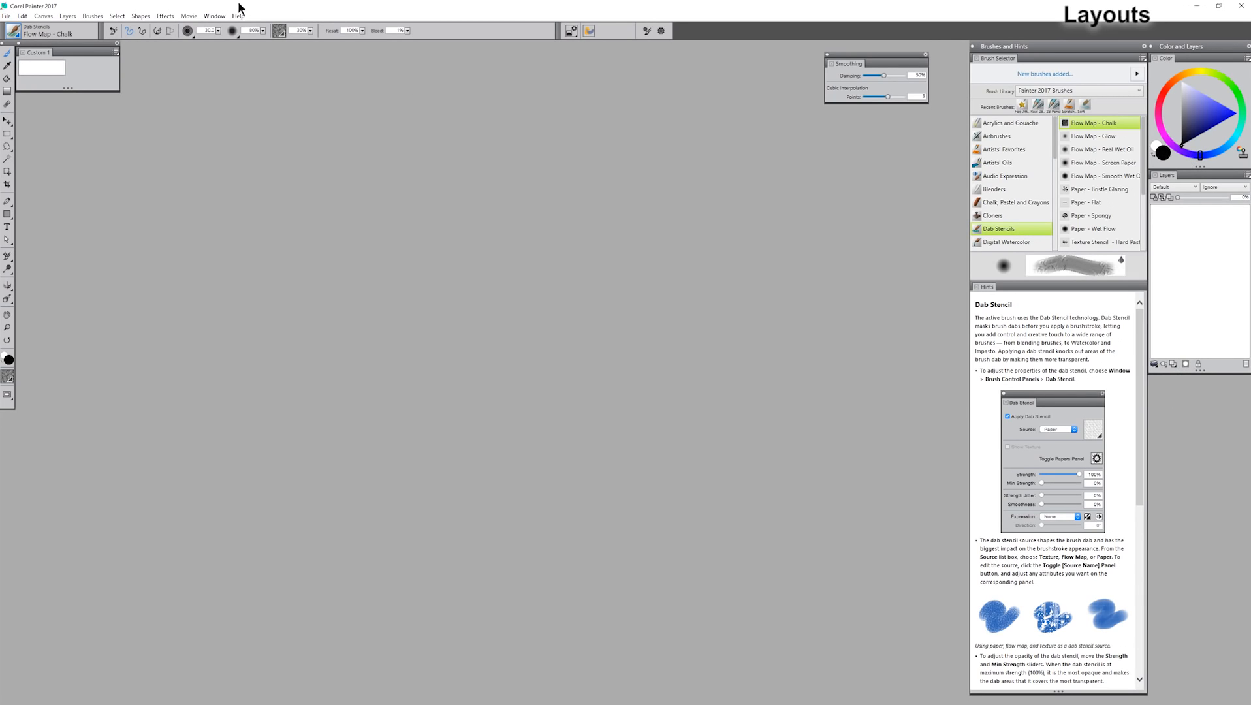
# - Reapply the New to Painter layout to reset the rearranged panels
pyautogui.click(220, 14)
pyautogui.moveTo(194, 89)
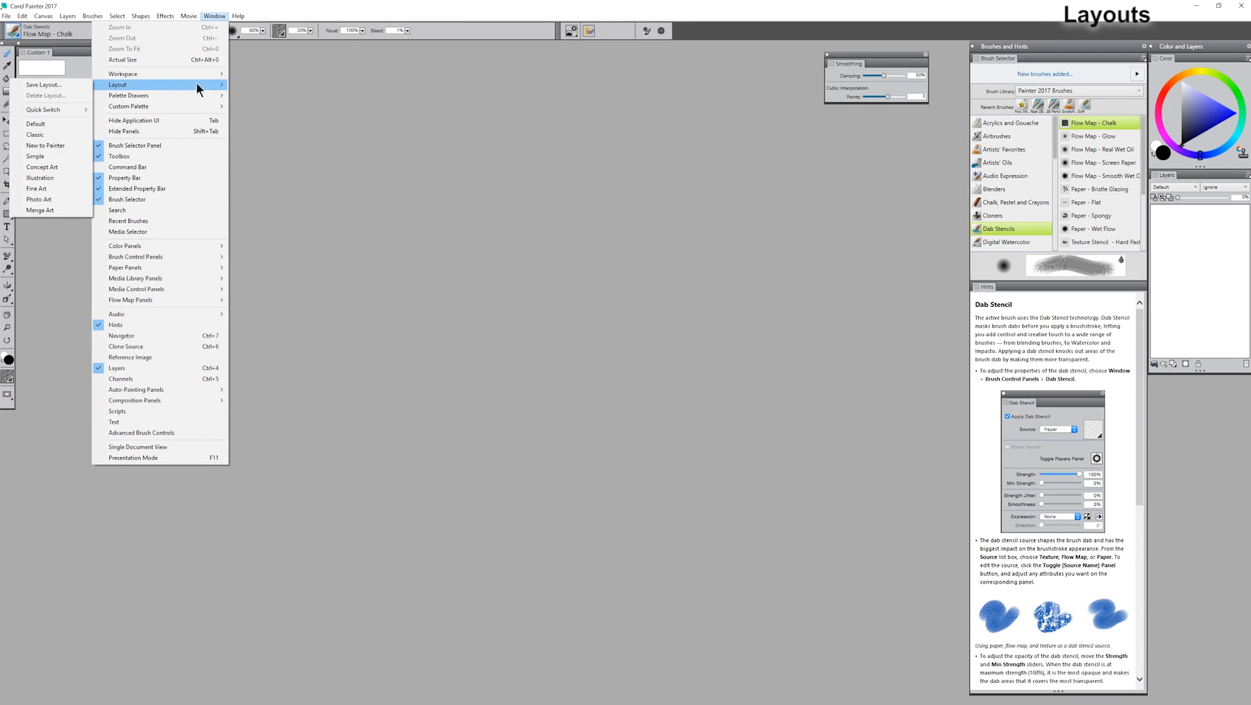
pyautogui.click(40, 147)
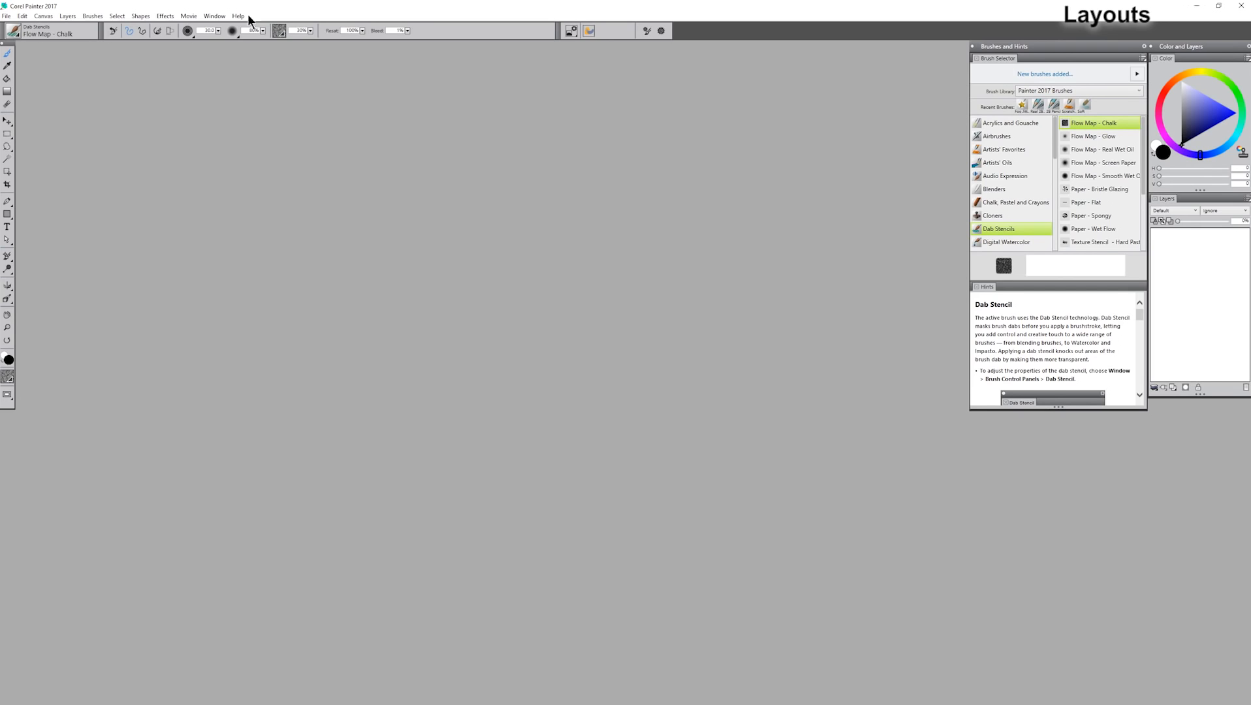
# - Save the current palette arrangement as a new layout named Custom
pyautogui.click(216, 17)
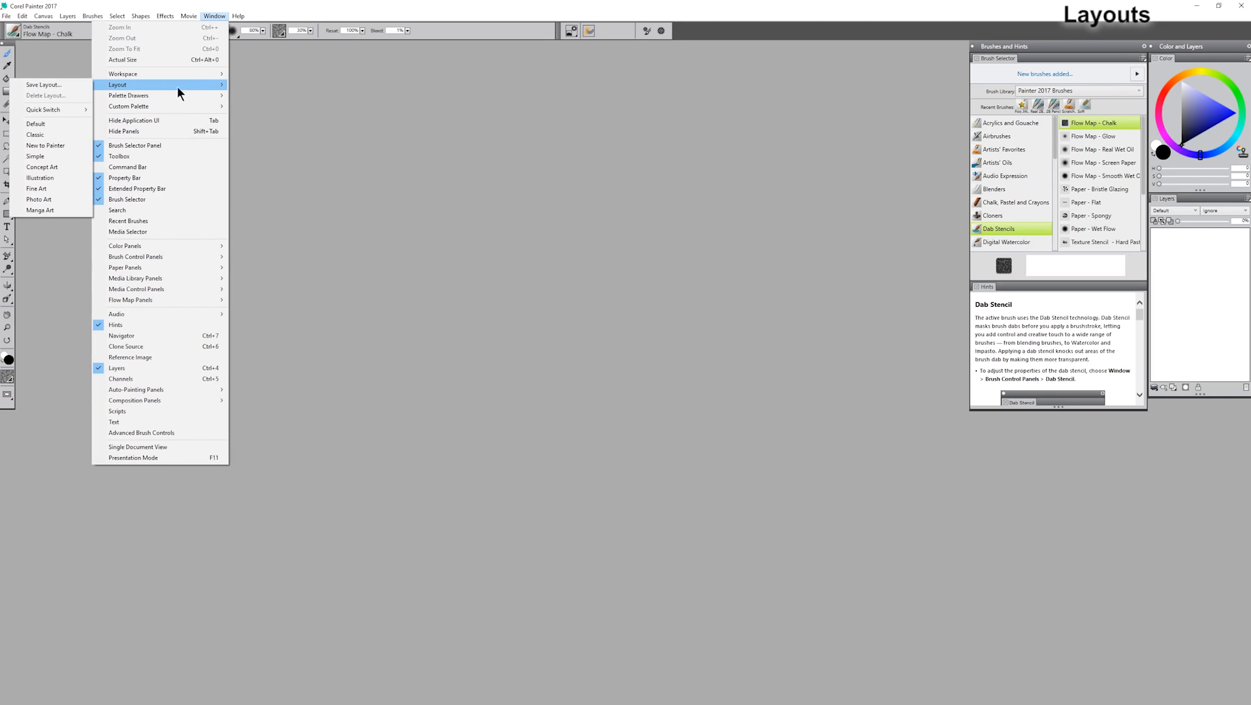
pyautogui.click(53, 84)
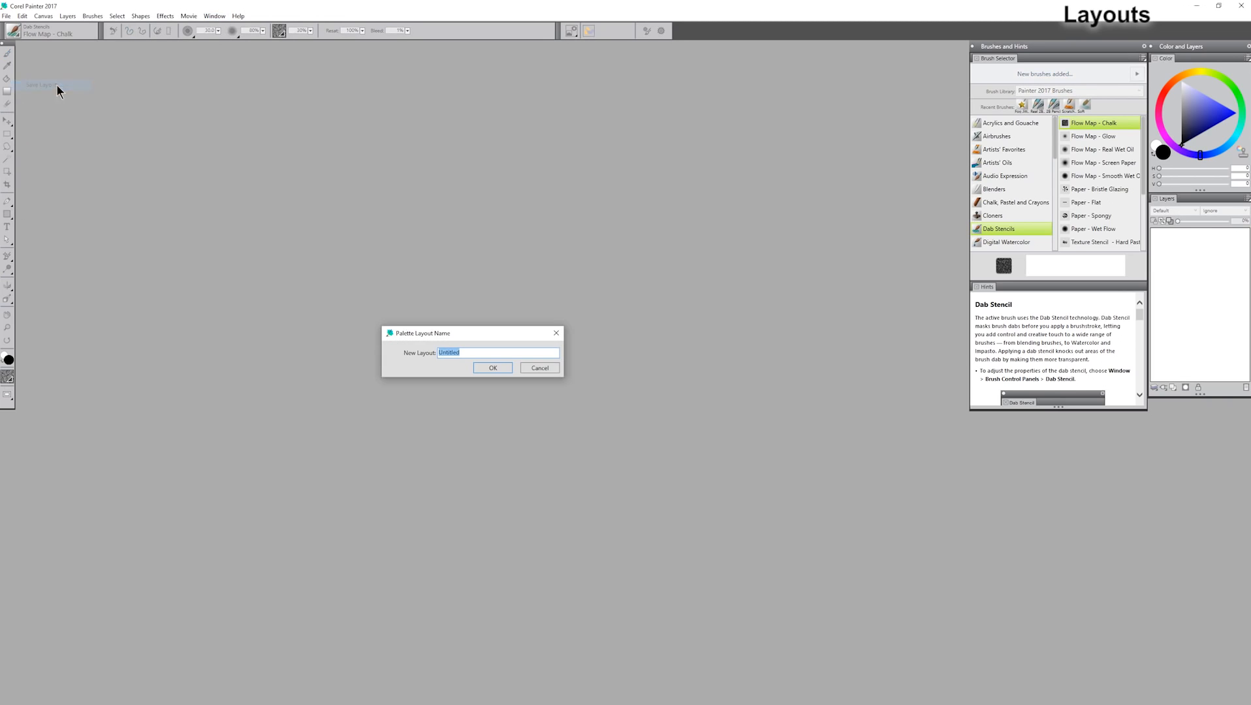
pyautogui.click(496, 367)
# - Delete the saved Custom palette layout
pyautogui.click(213, 16)
pyautogui.moveTo(164, 86)
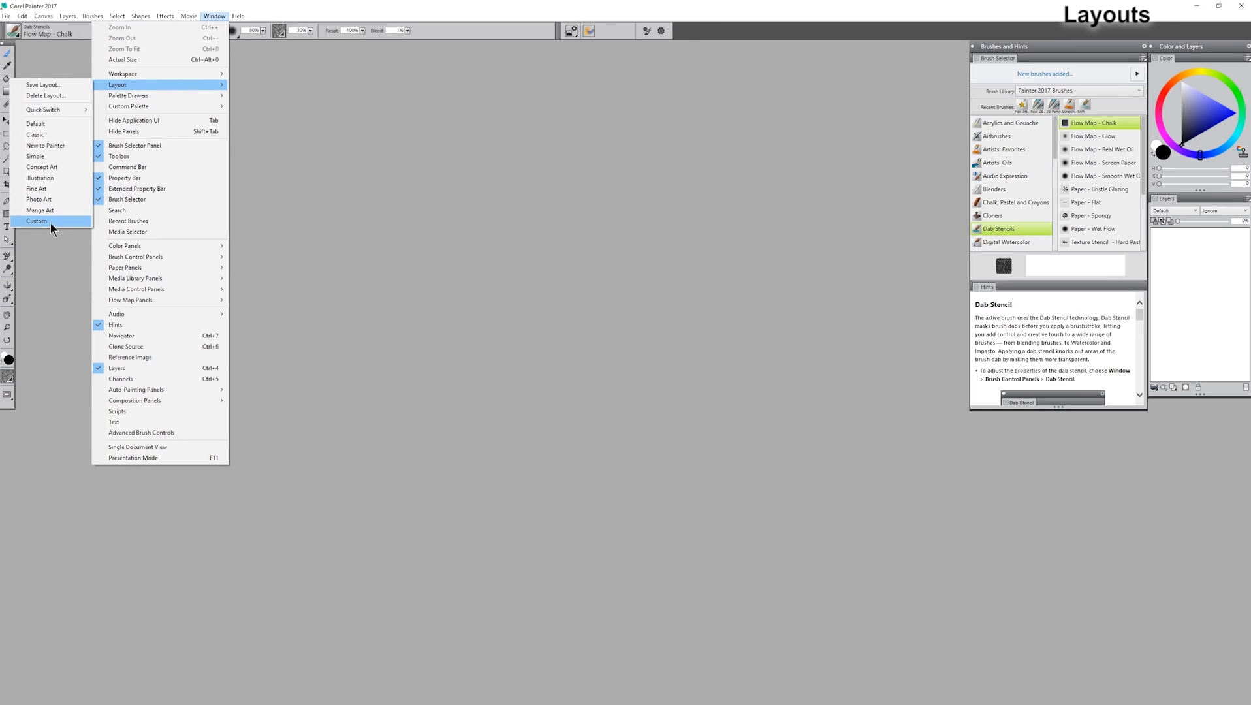
pyautogui.click(53, 96)
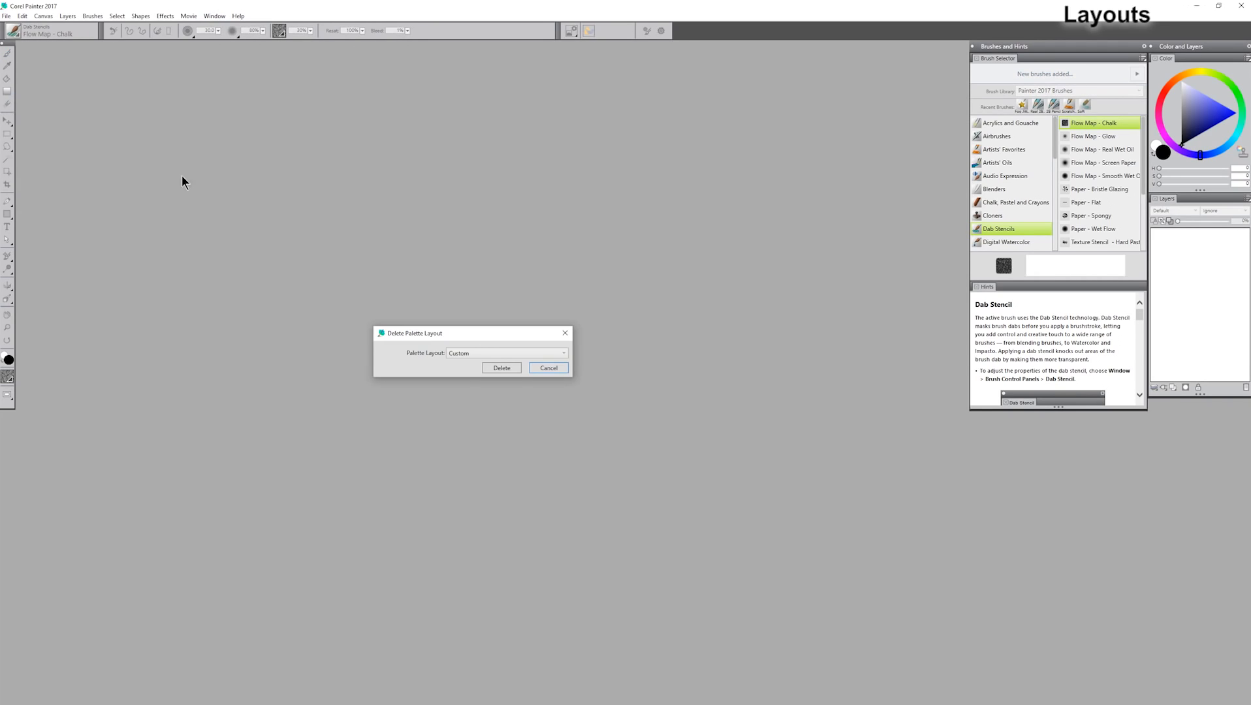
pyautogui.click(501, 369)
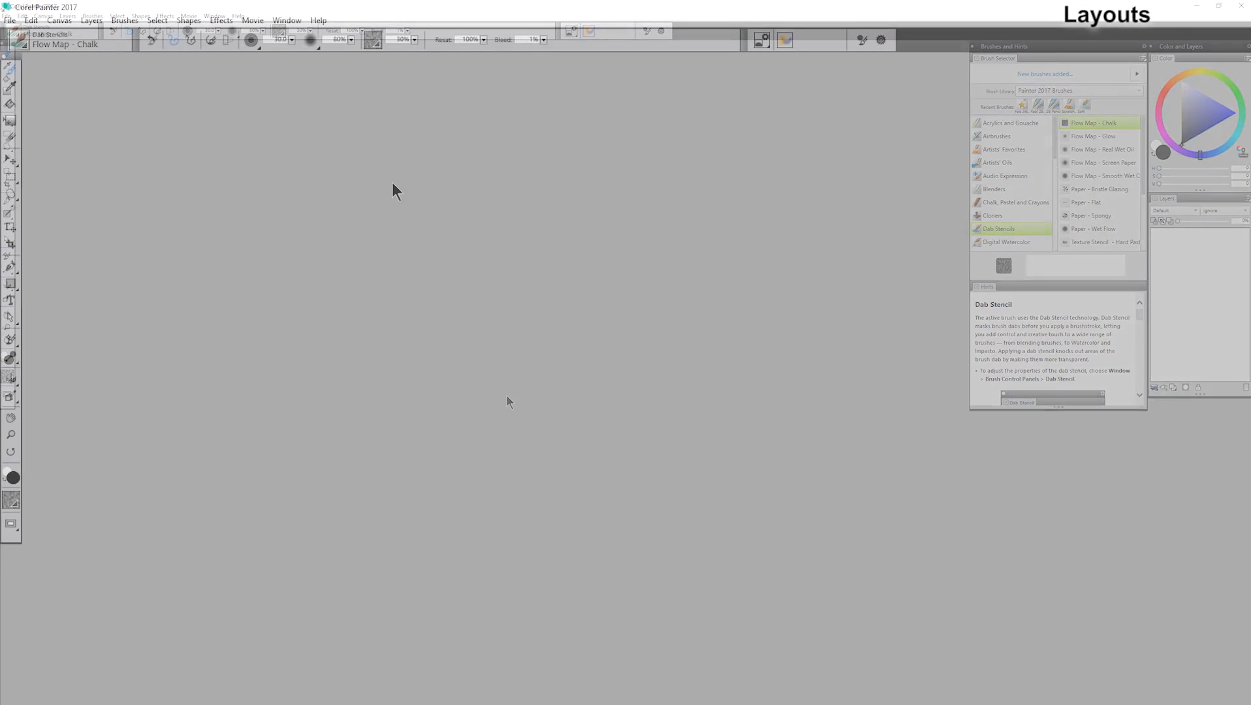
# - Assign a layout to the Layout 2 slot of Quick Switch
pyautogui.click(289, 21)
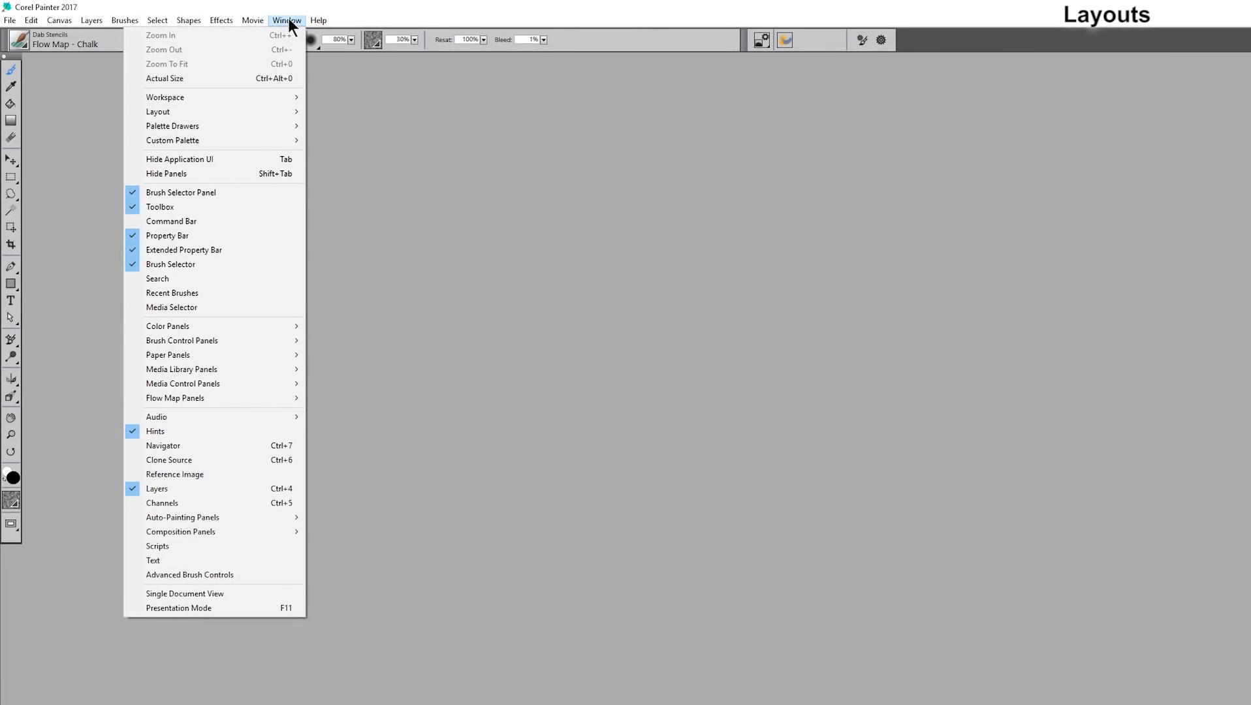
pyautogui.moveTo(191, 111)
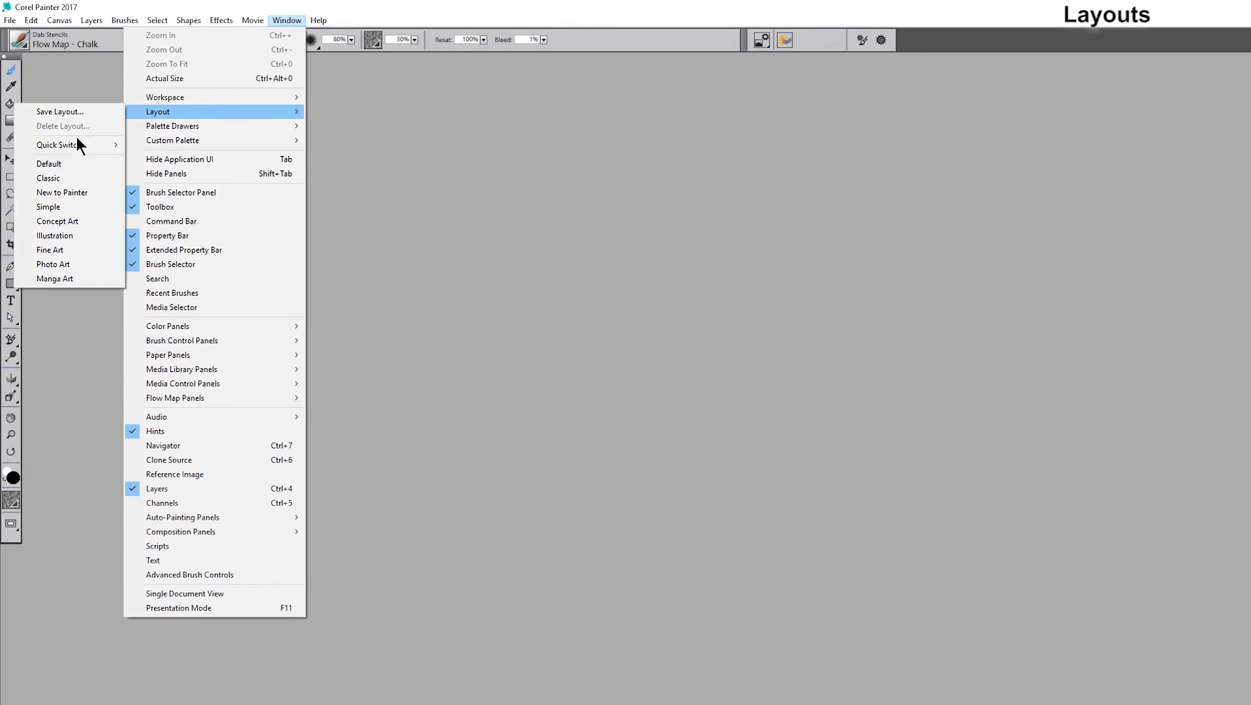
pyautogui.moveTo(78, 140)
pyautogui.moveTo(170, 146)
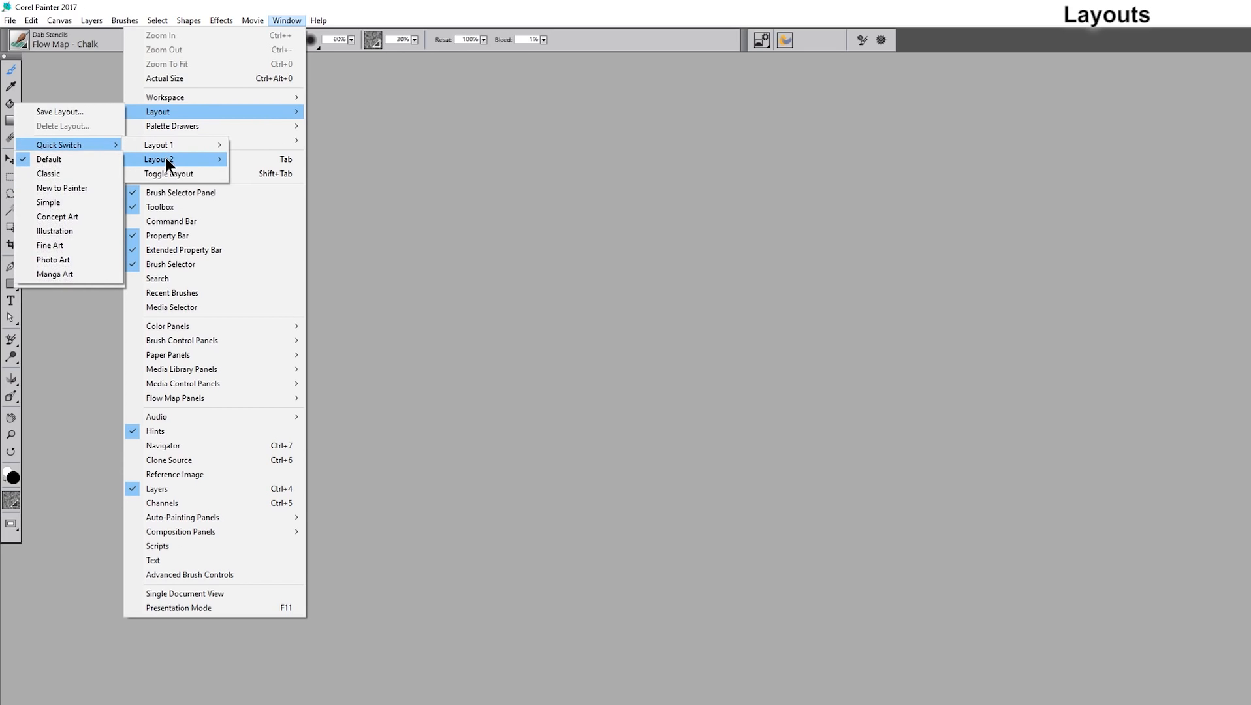
pyautogui.click(66, 173)
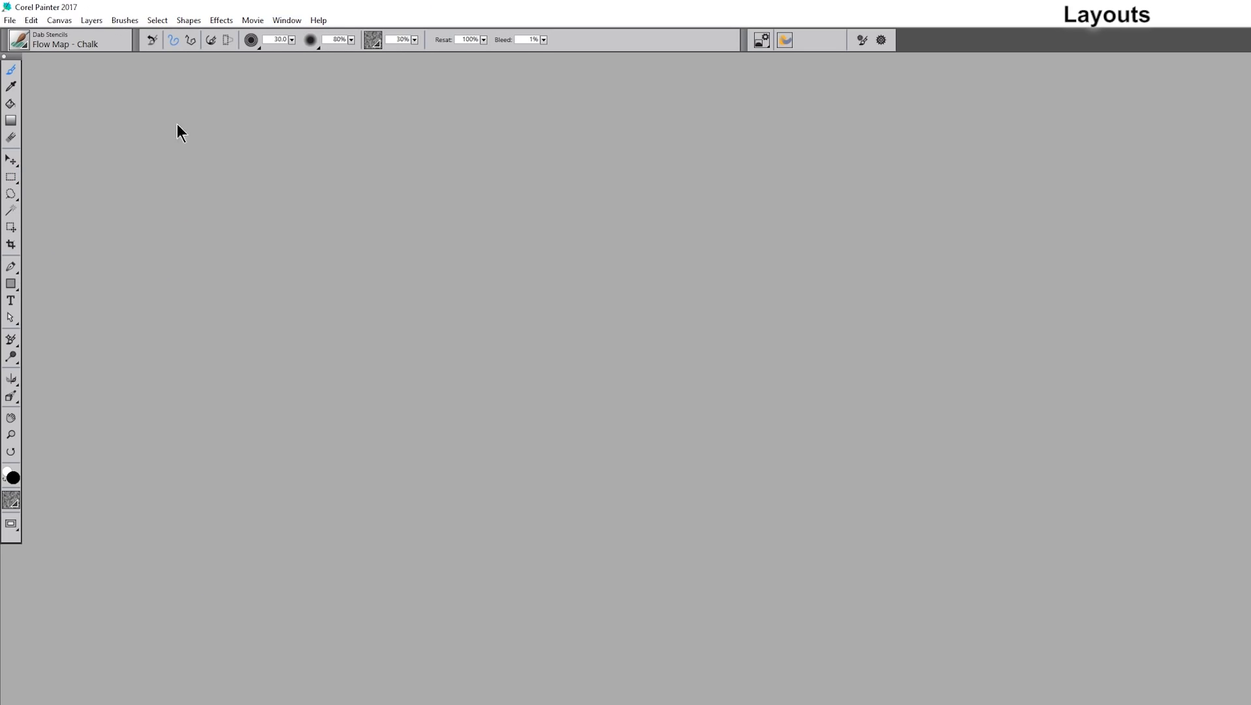
# - Toggle the interface to the other Quick Switch layout and locate the Toggle Layout command again
pyautogui.click(286, 21)
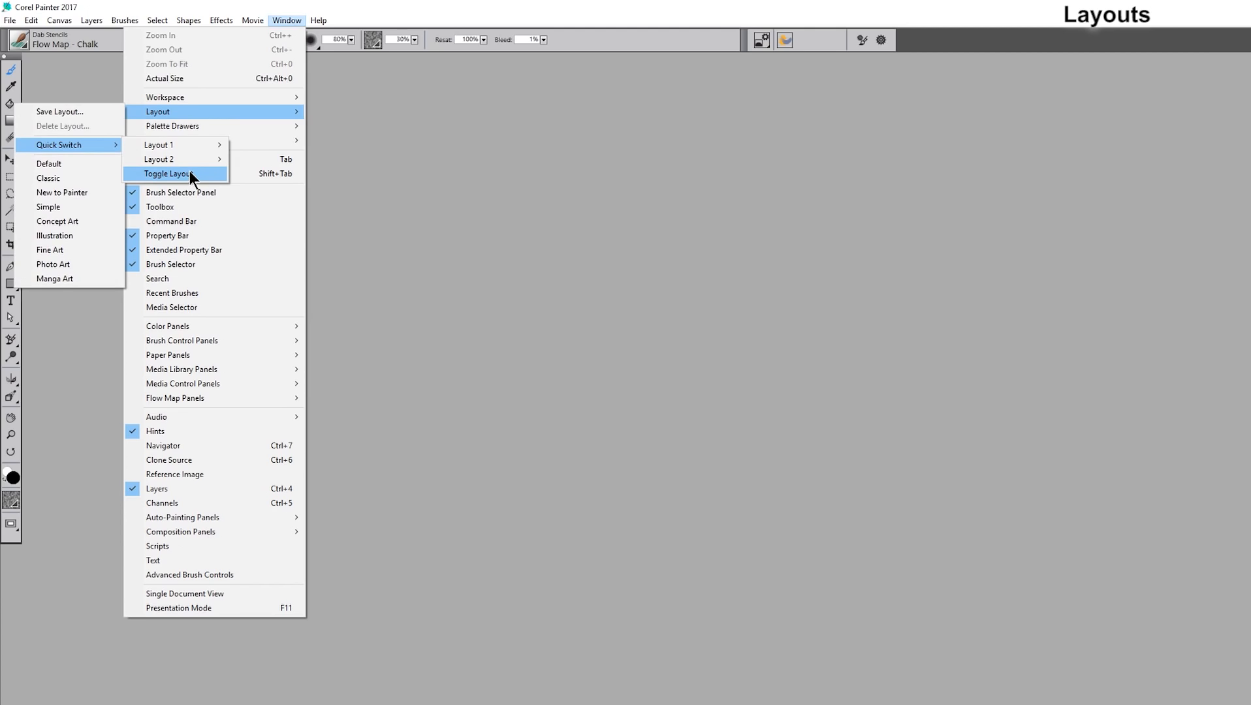
pyautogui.click(190, 174)
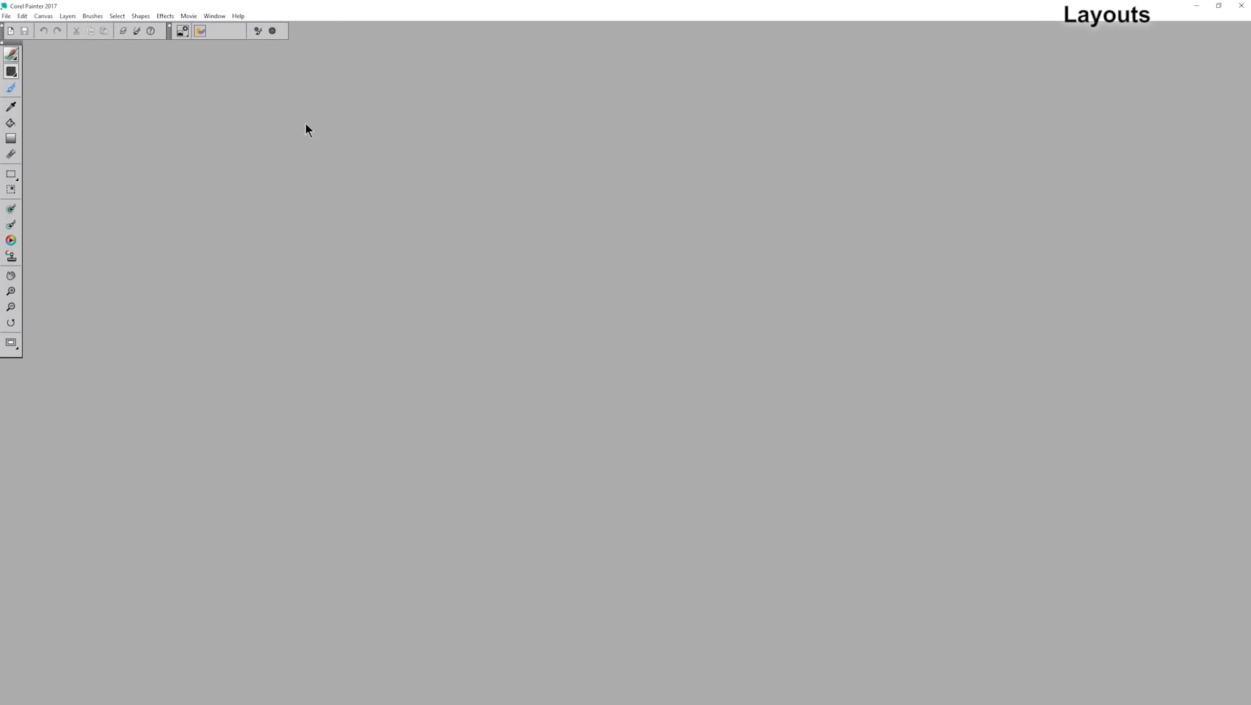
pyautogui.click(216, 16)
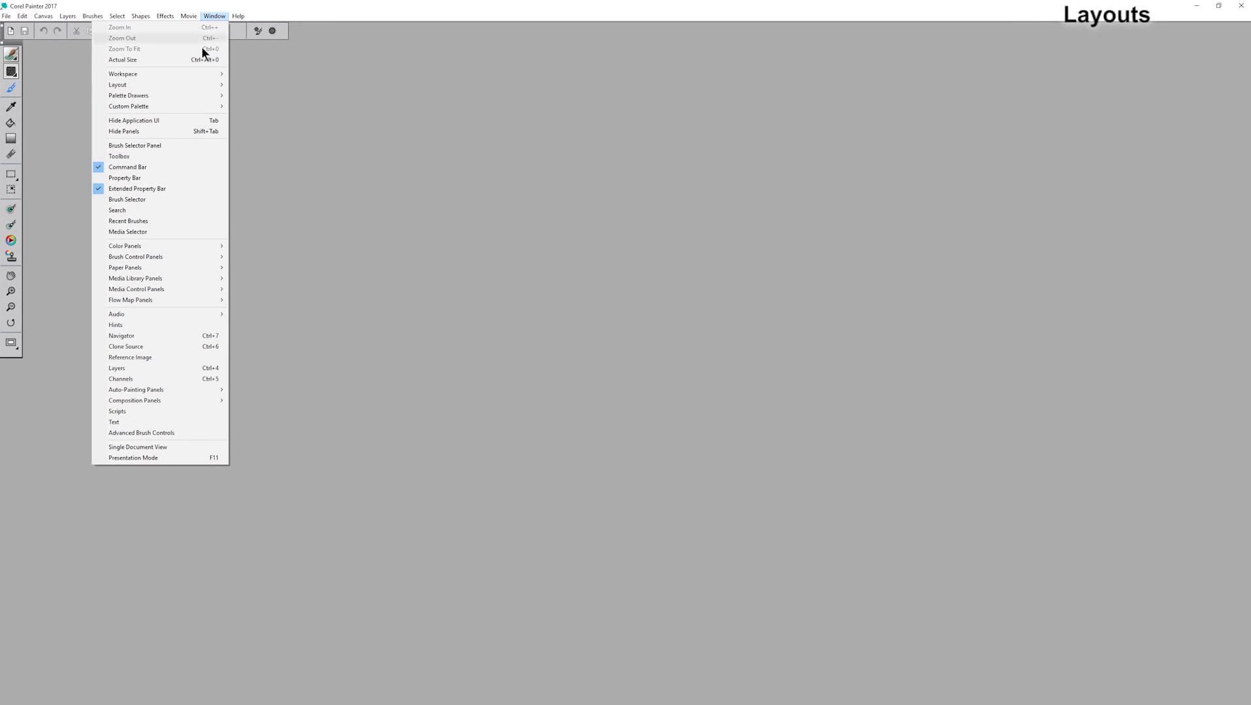
pyautogui.moveTo(179, 86)
pyautogui.moveTo(70, 110)
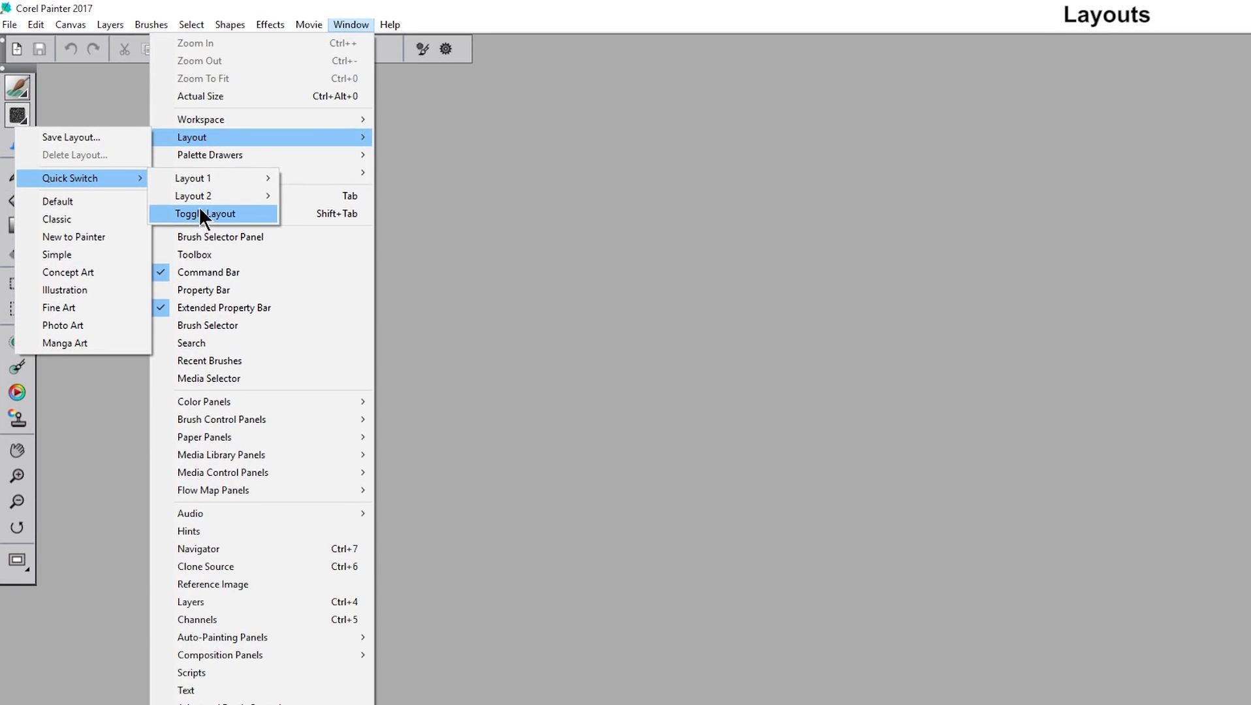
pyautogui.click(200, 213)
# - Open the Customize Keys preferences and expand the Window commands, keeping the shortcut category on Application Menus
pyautogui.click(37, 24)
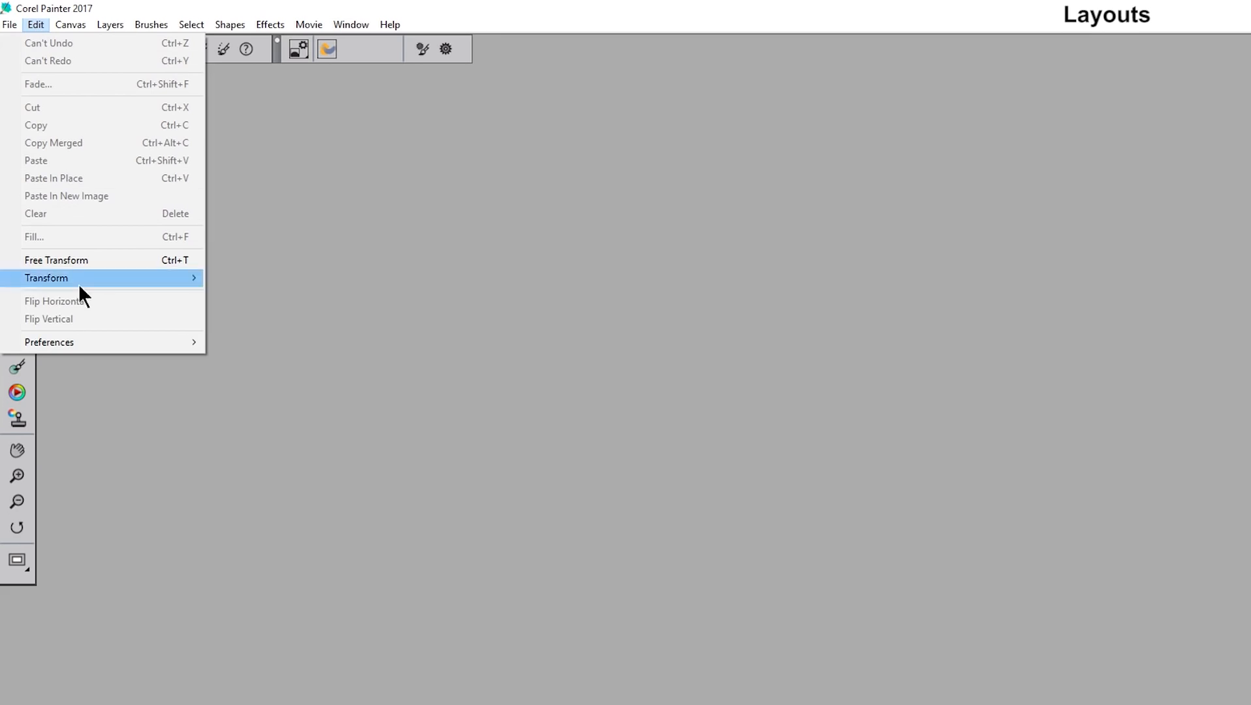
pyautogui.moveTo(98, 340)
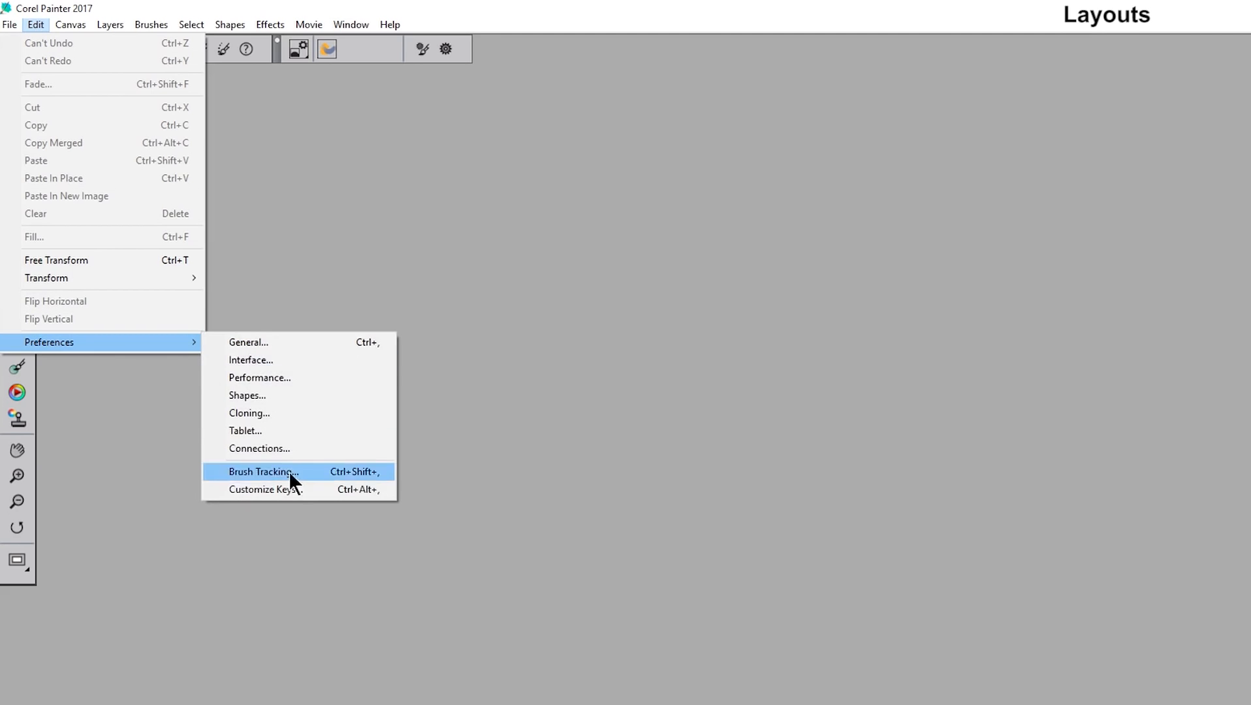
pyautogui.click(291, 490)
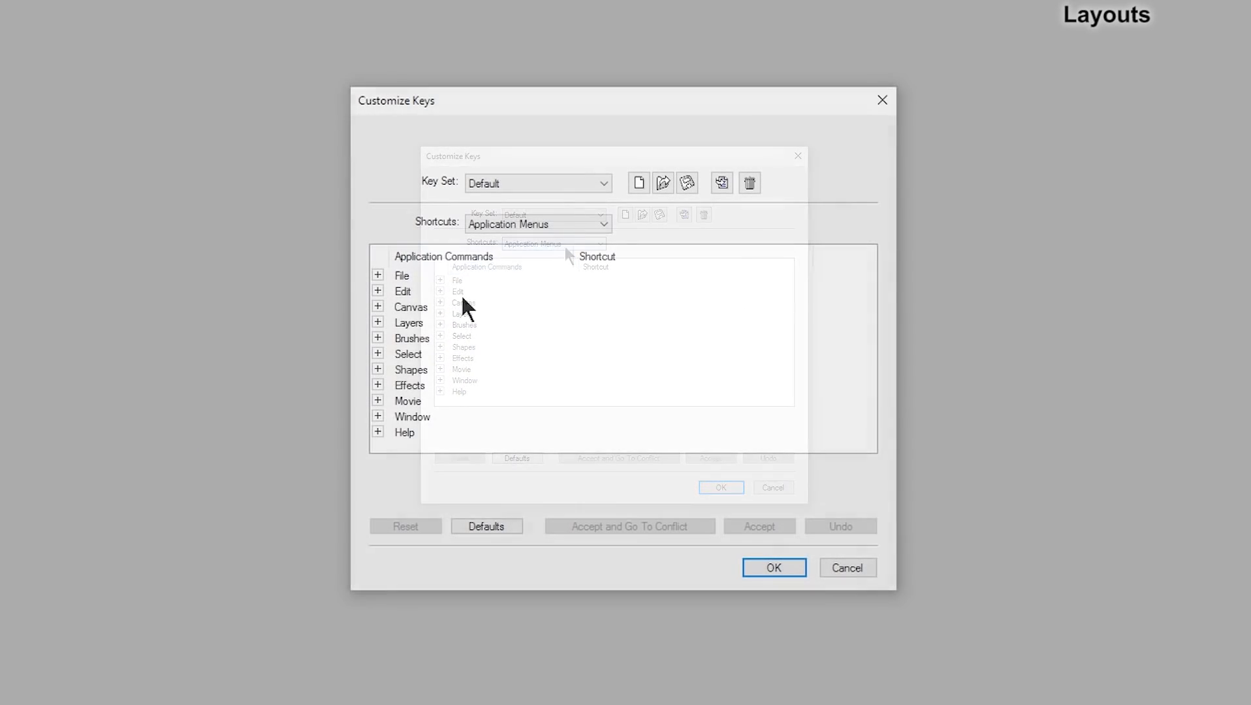
pyautogui.click(796, 610)
pyautogui.click(532, 225)
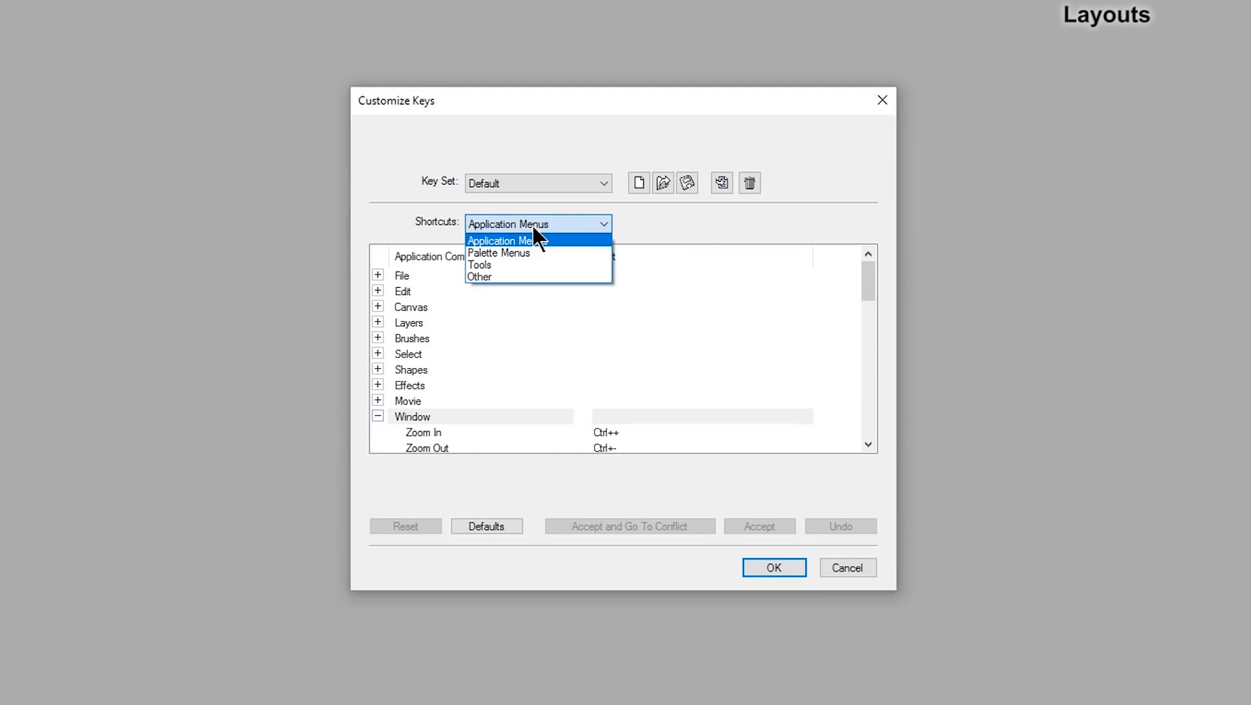
pyautogui.click(653, 238)
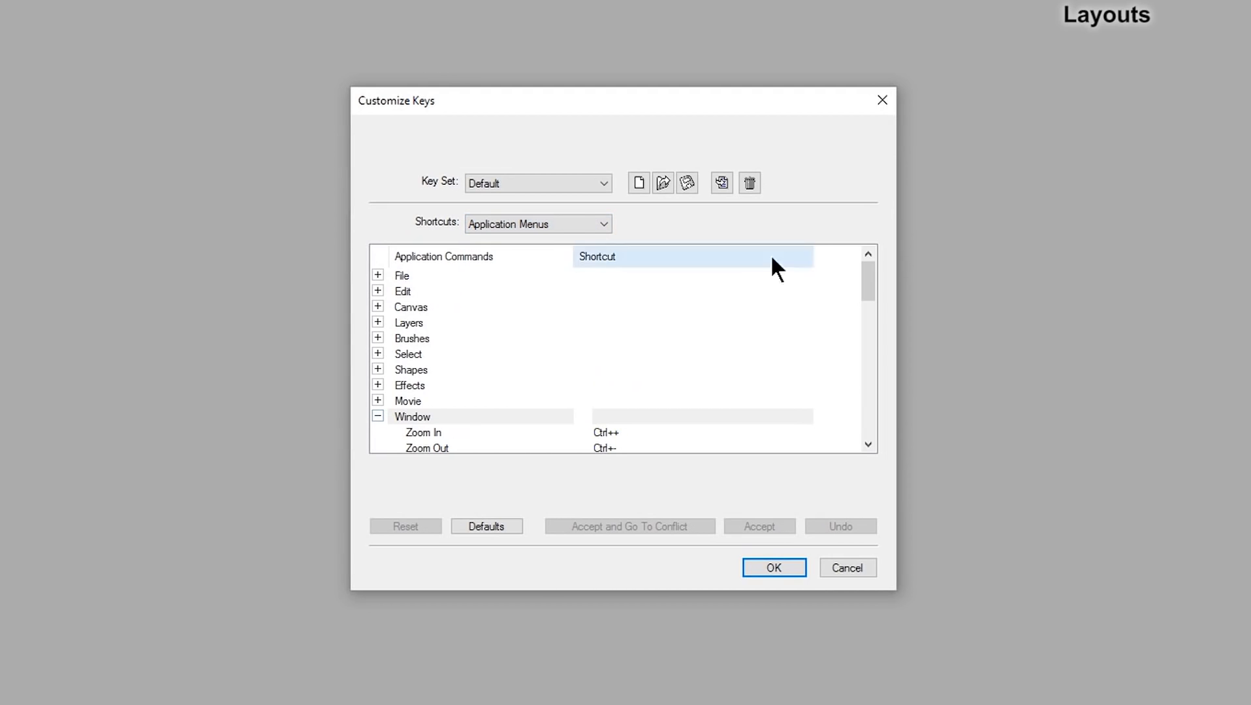
# - Expand Layout and its Quick Switch group among the Window commands to reach the Toggle Layout entry
pyautogui.scroll(-4, 396, 340)
pyautogui.click(378, 338)
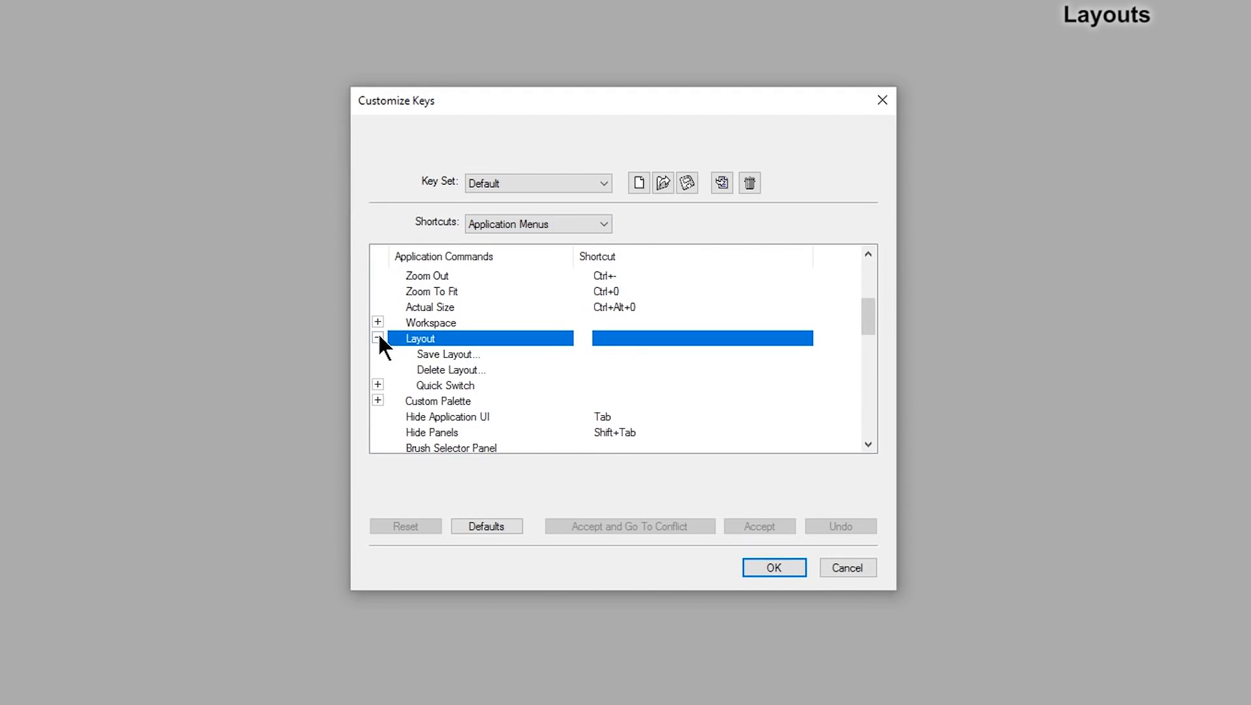
pyautogui.click(435, 389)
pyautogui.click(377, 385)
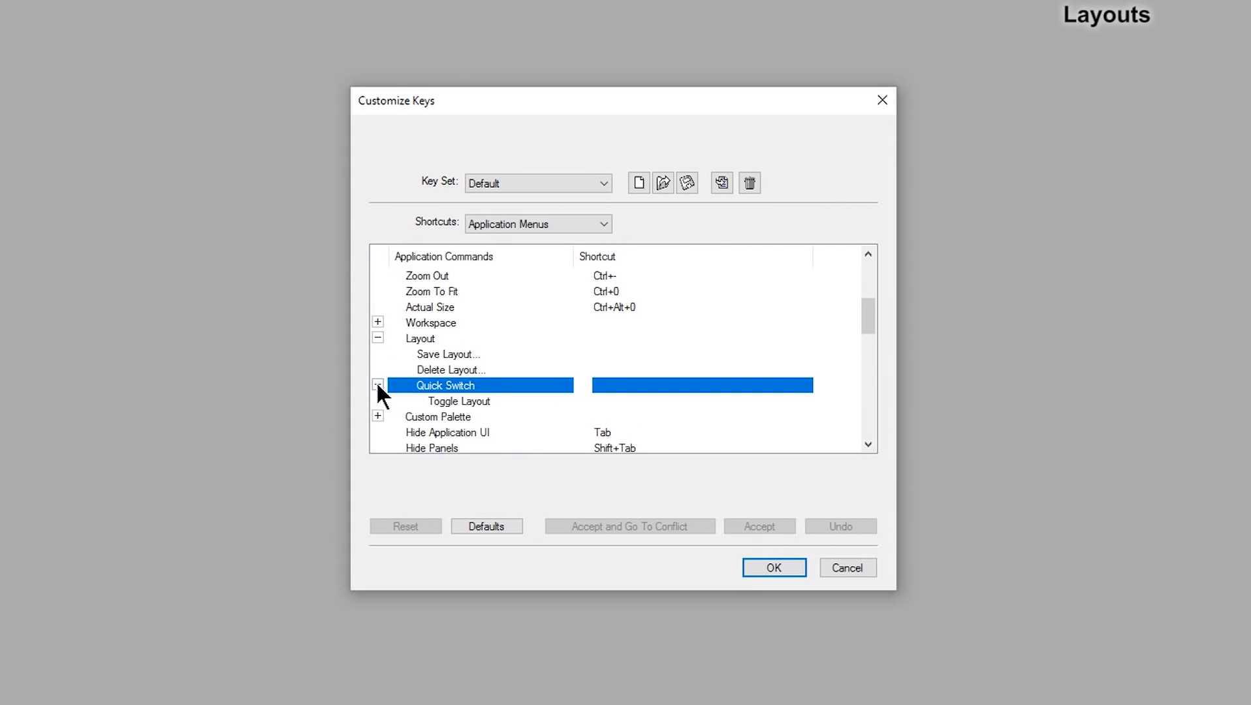
# - Try F11 as the shortcut for the Toggle Layout command, assign F12 instead, and save the key changes
pyautogui.click(463, 400)
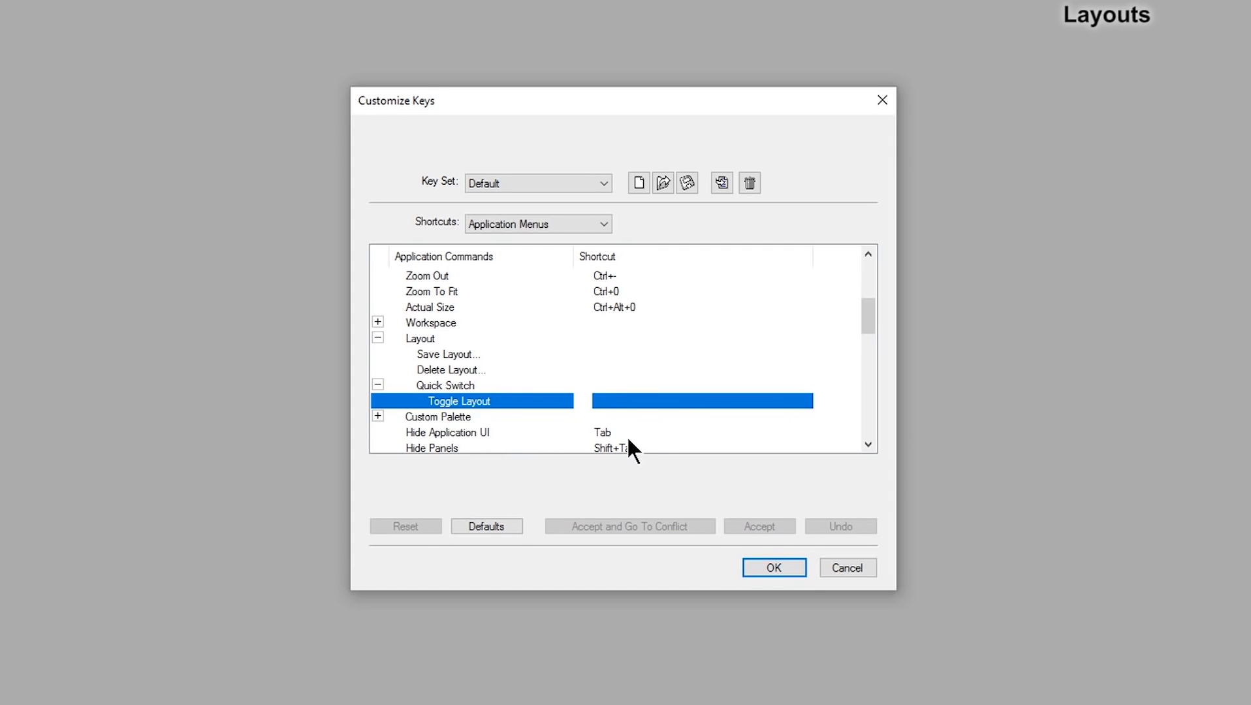
pyautogui.press('F11')
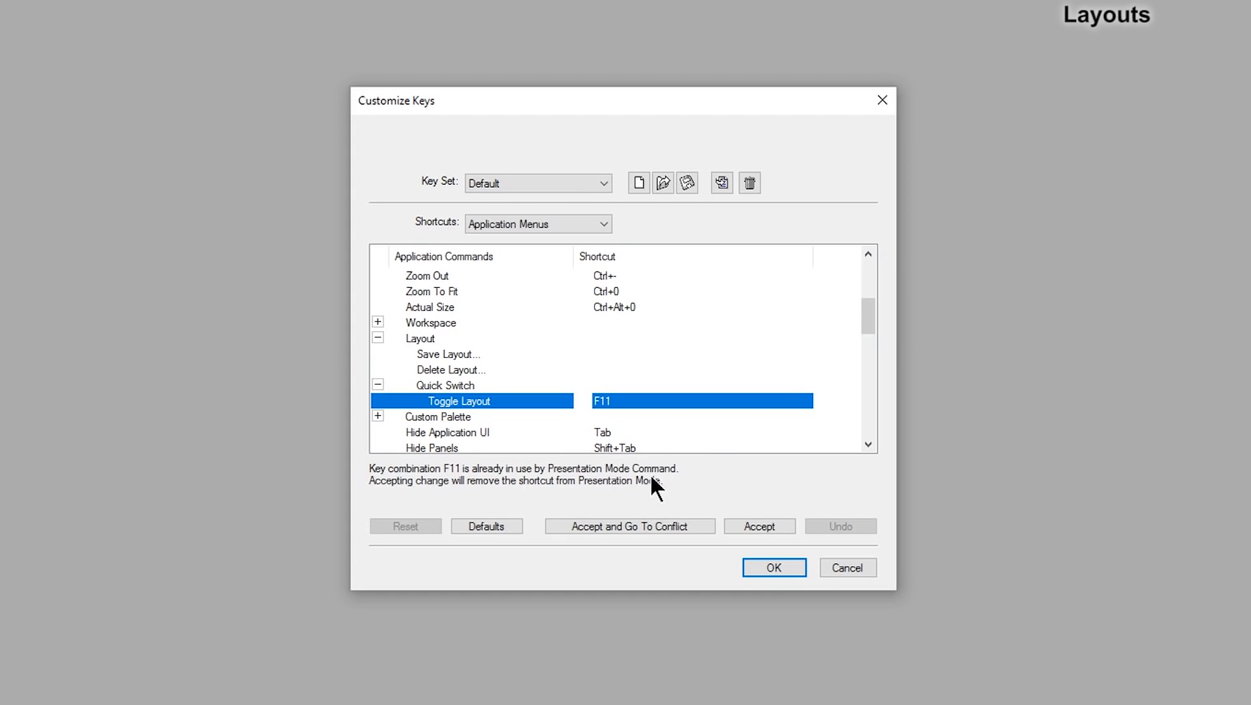
pyautogui.press('F12')
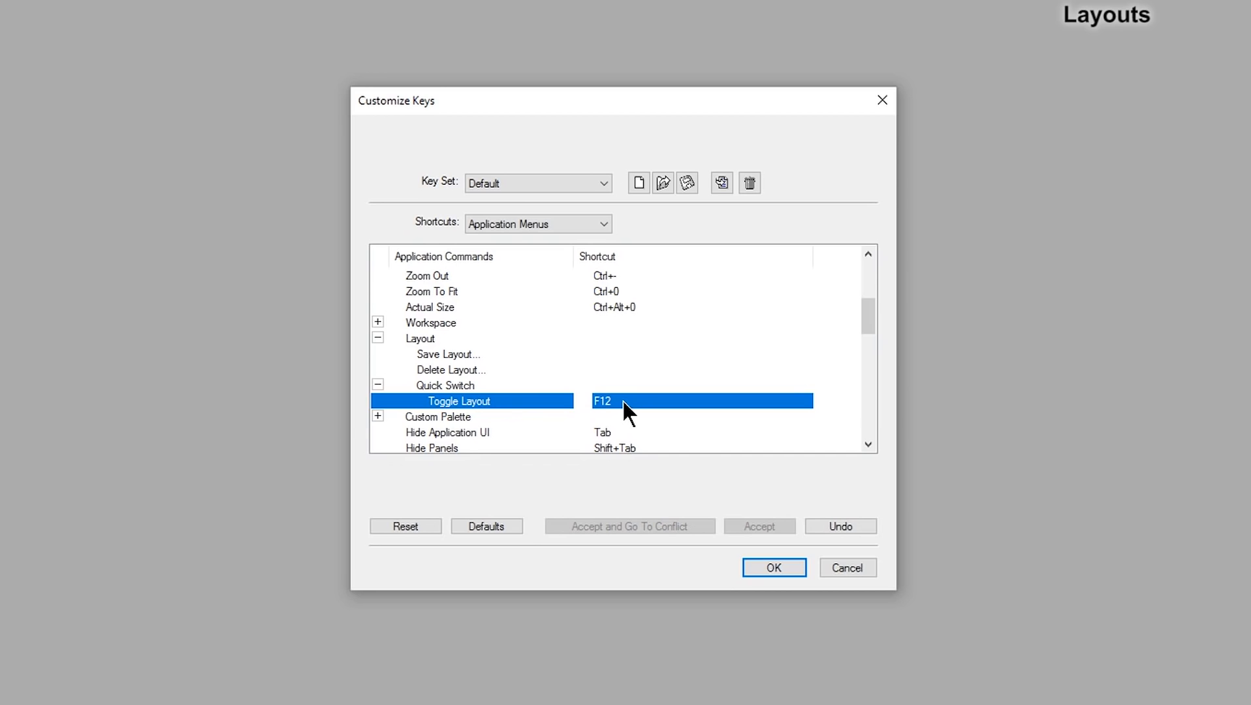
pyautogui.click(774, 567)
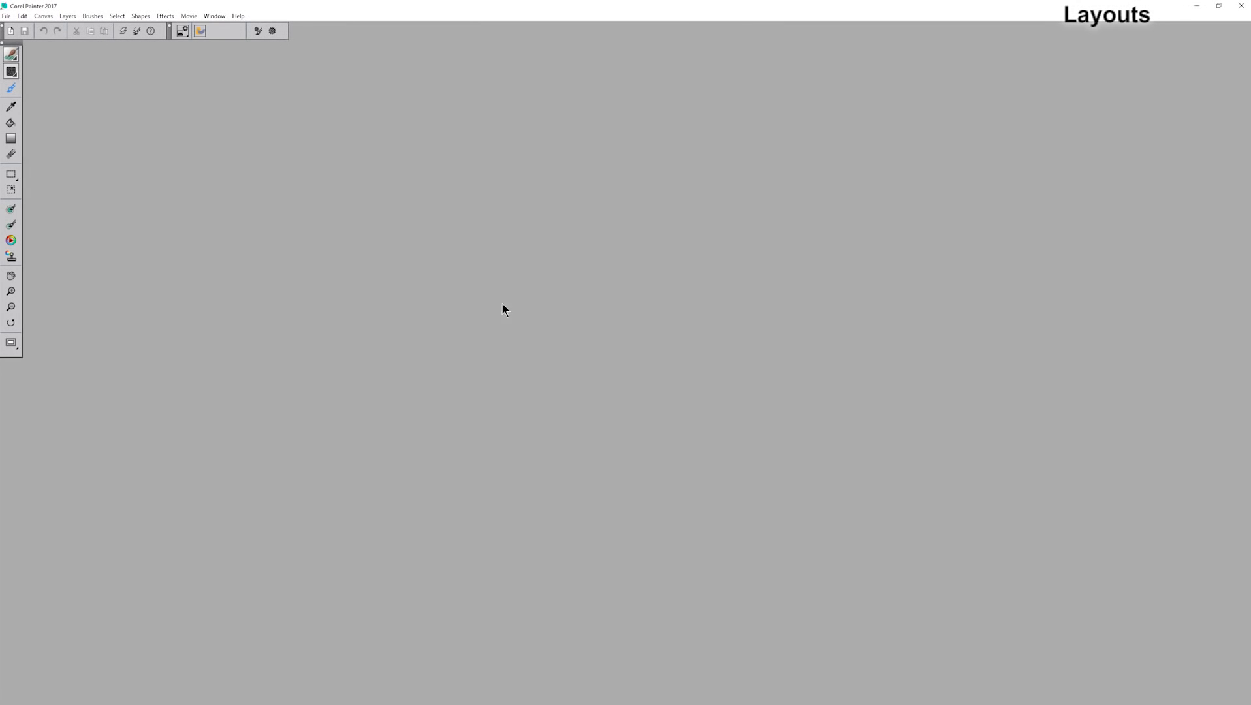
# - Toggle to the other Quick Switch layout and back, and look over the Quick Switch layout slots
pyautogui.press('F12')
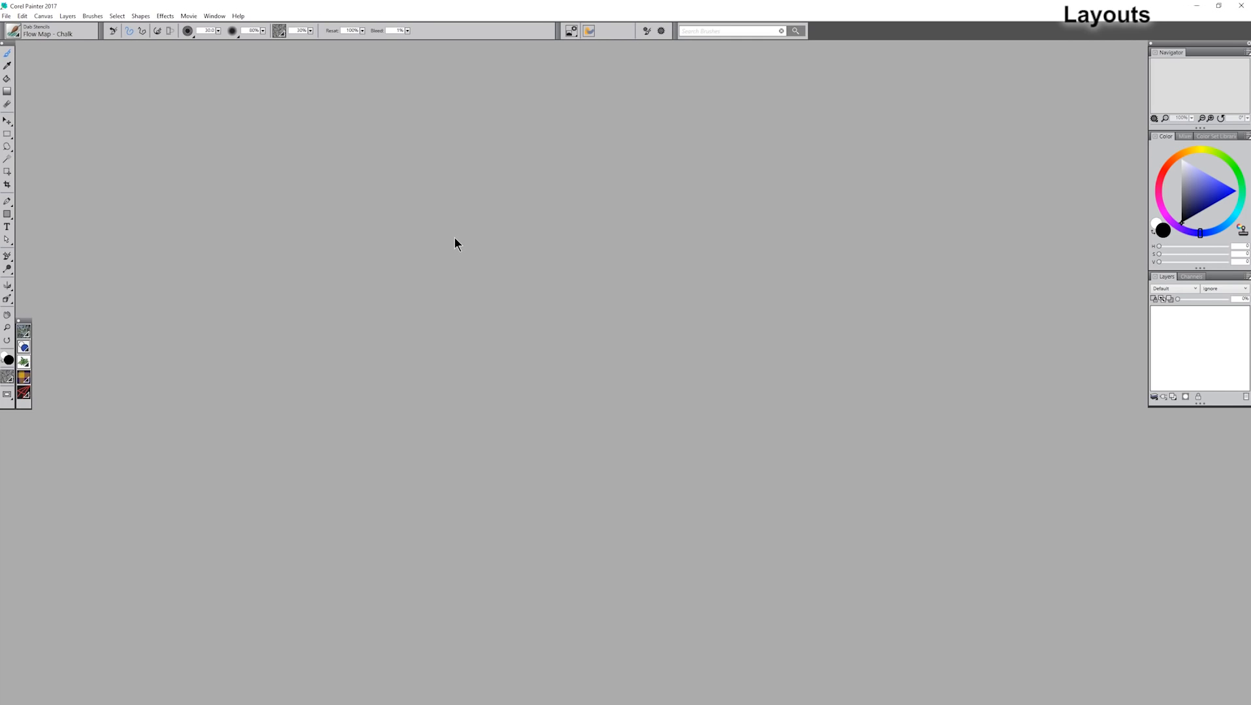
pyautogui.press('F11')
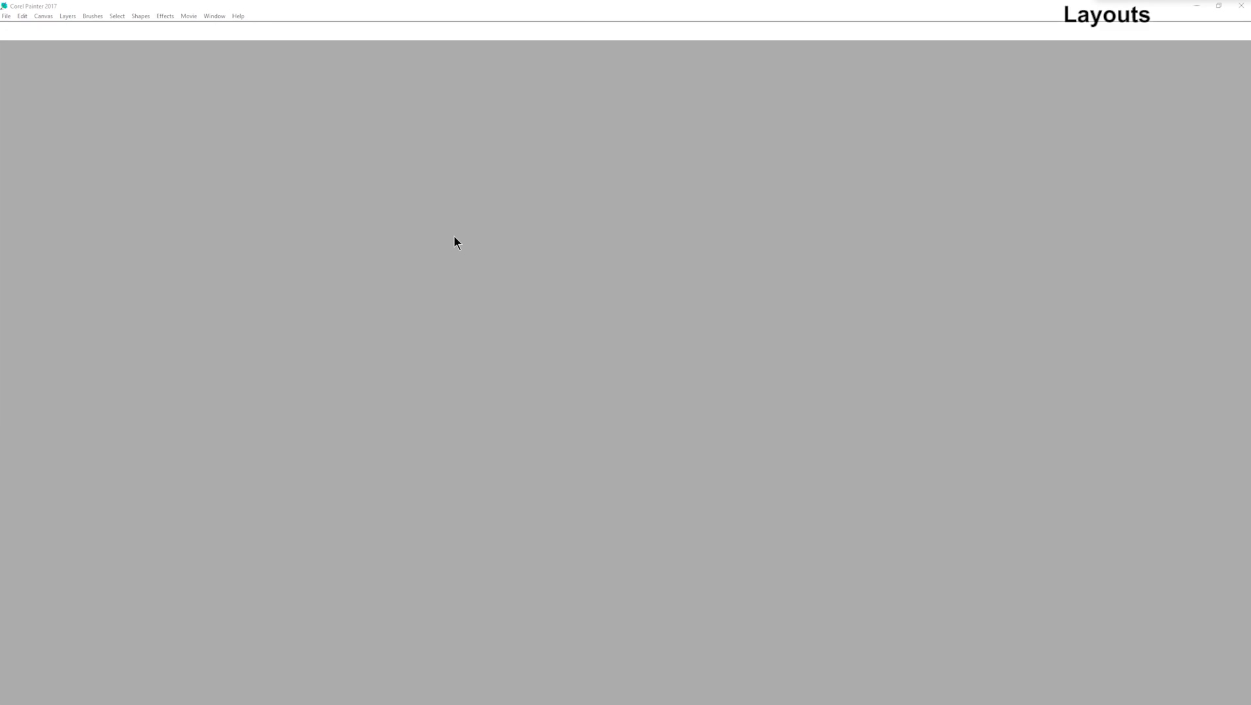
pyautogui.click(215, 17)
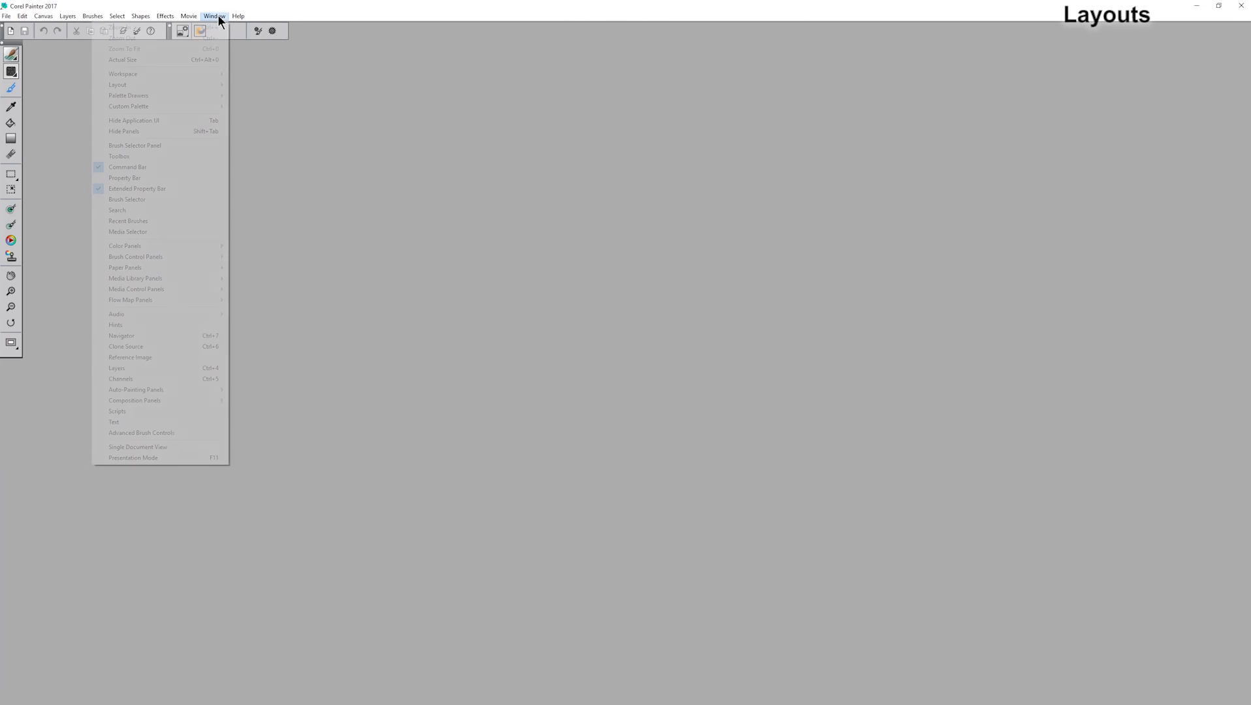
pyautogui.moveTo(212, 85)
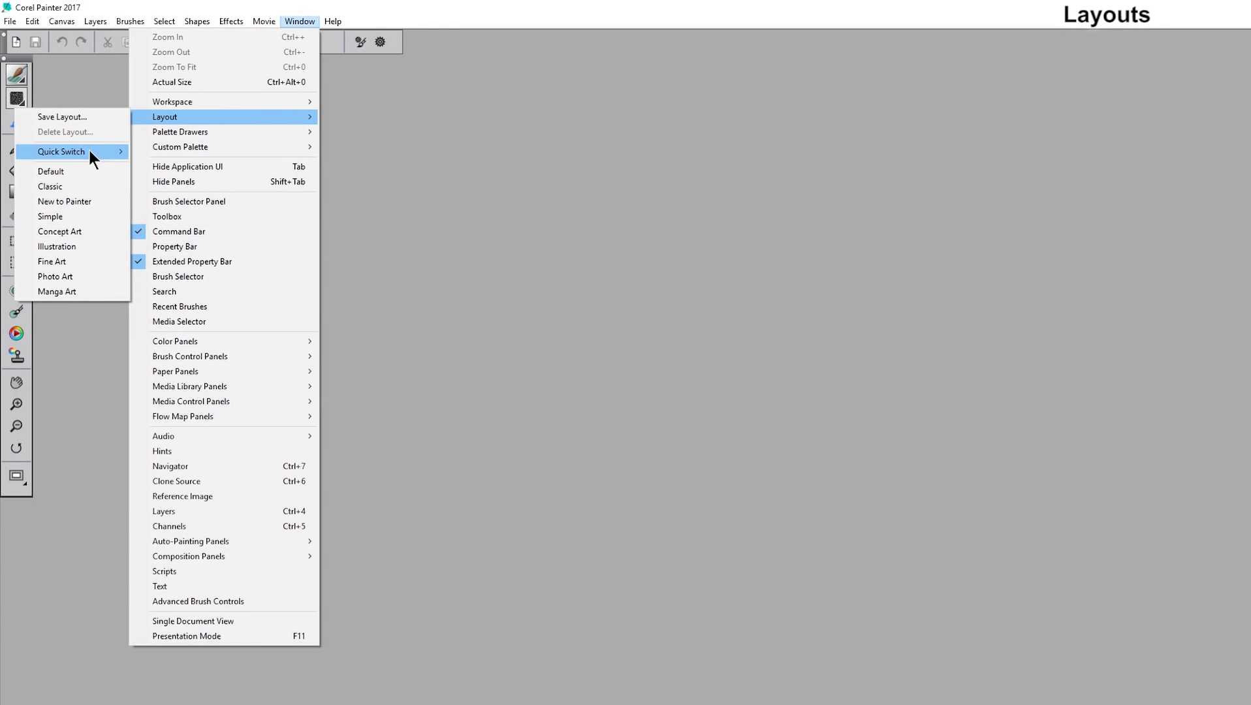
pyautogui.moveTo(94, 150)
pyautogui.moveTo(178, 153)
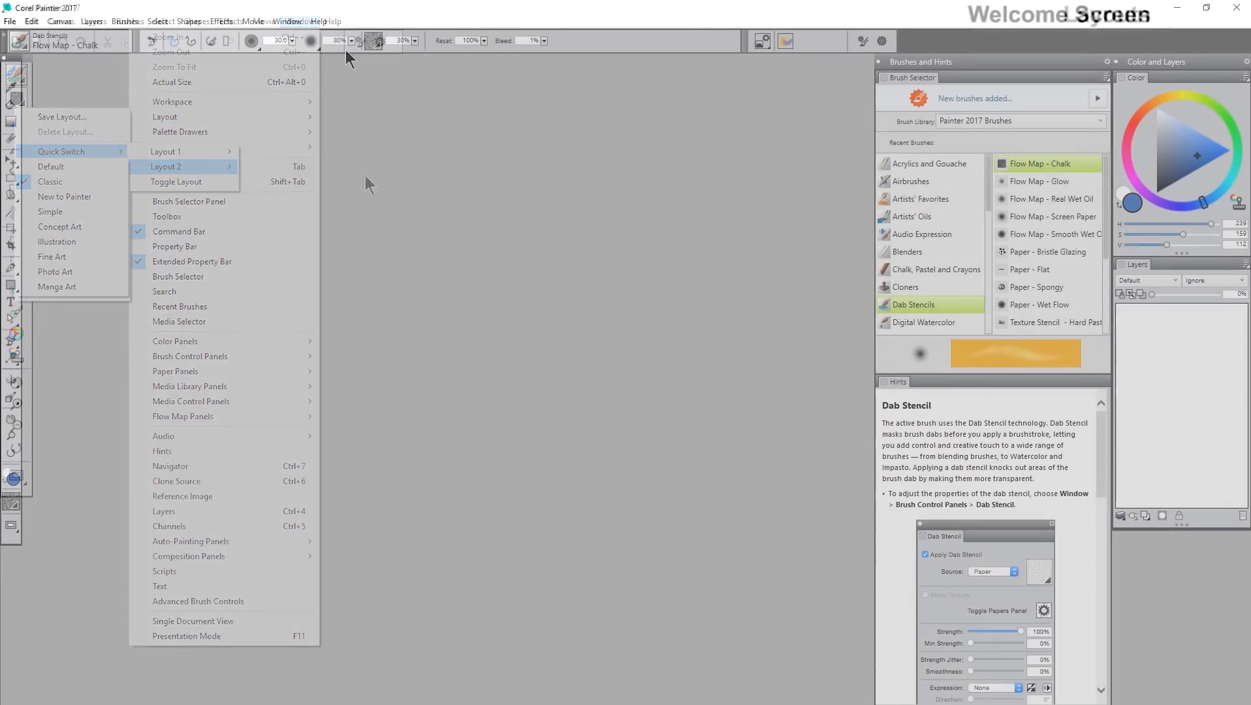
# - Open the Welcome screen, view the artwork on its Get Inspired page, and close it
pyautogui.click(320, 22)
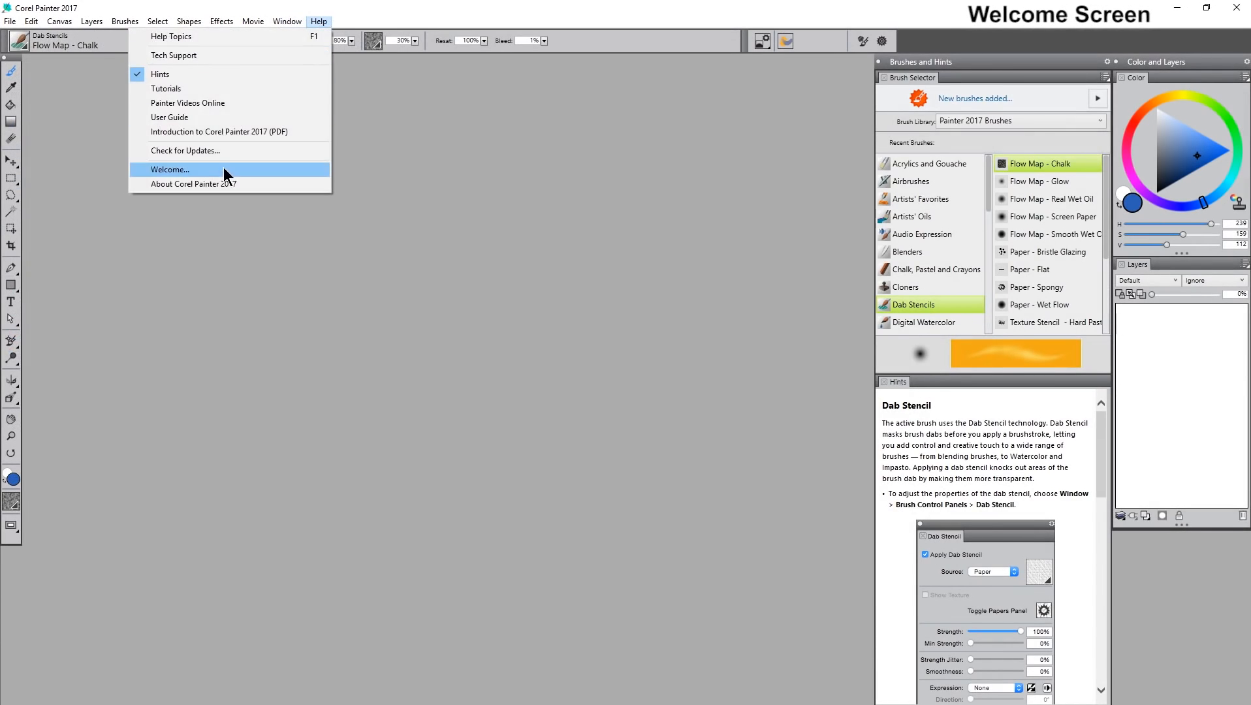
pyautogui.click(224, 170)
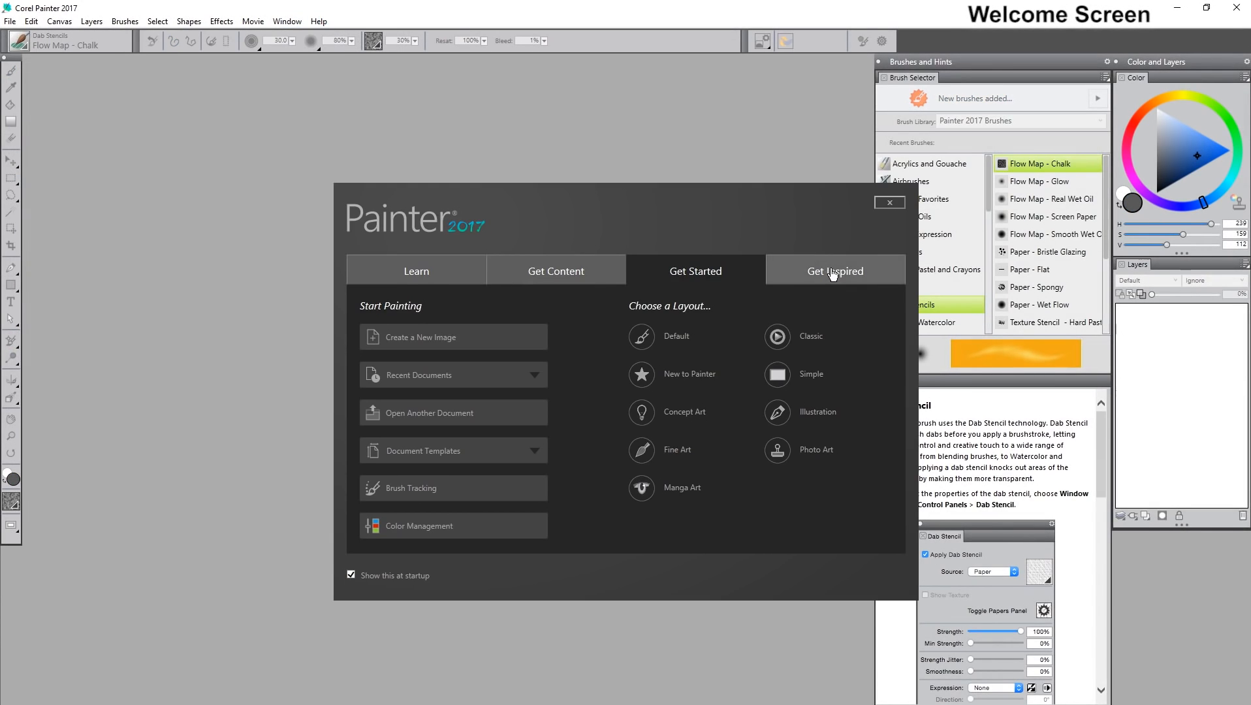
pyautogui.click(833, 270)
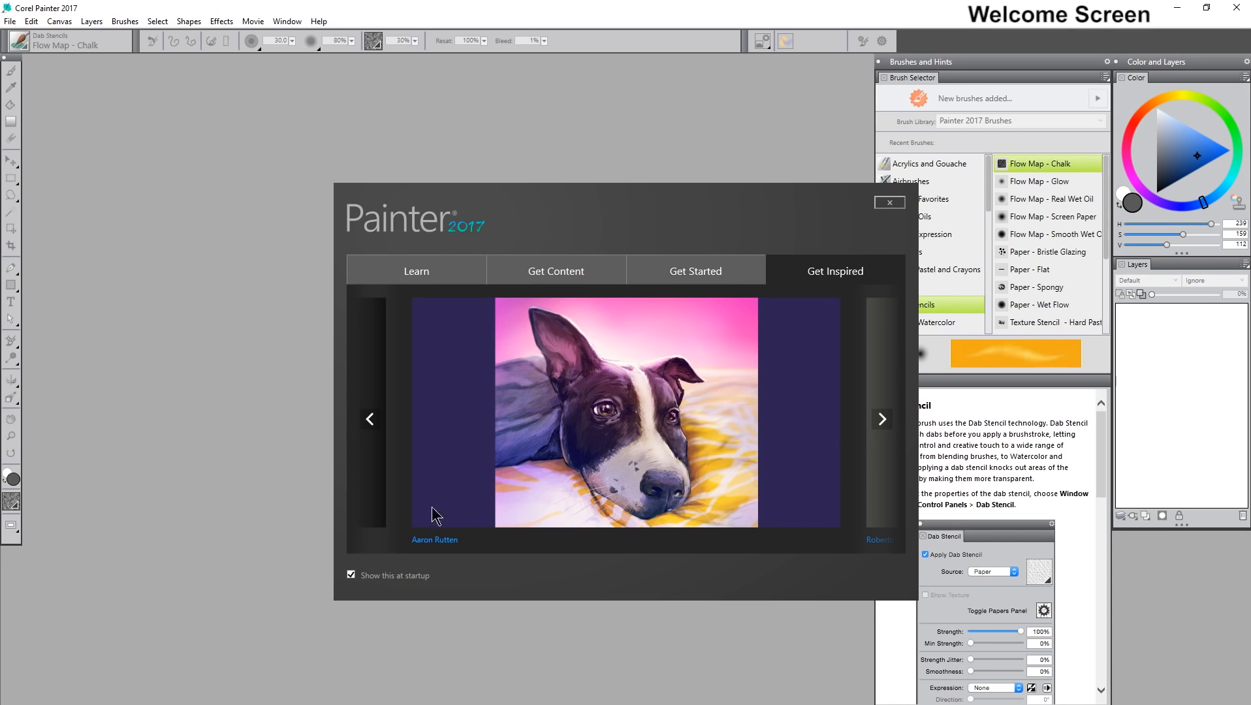
pyautogui.click(352, 576)
pyautogui.click(888, 202)
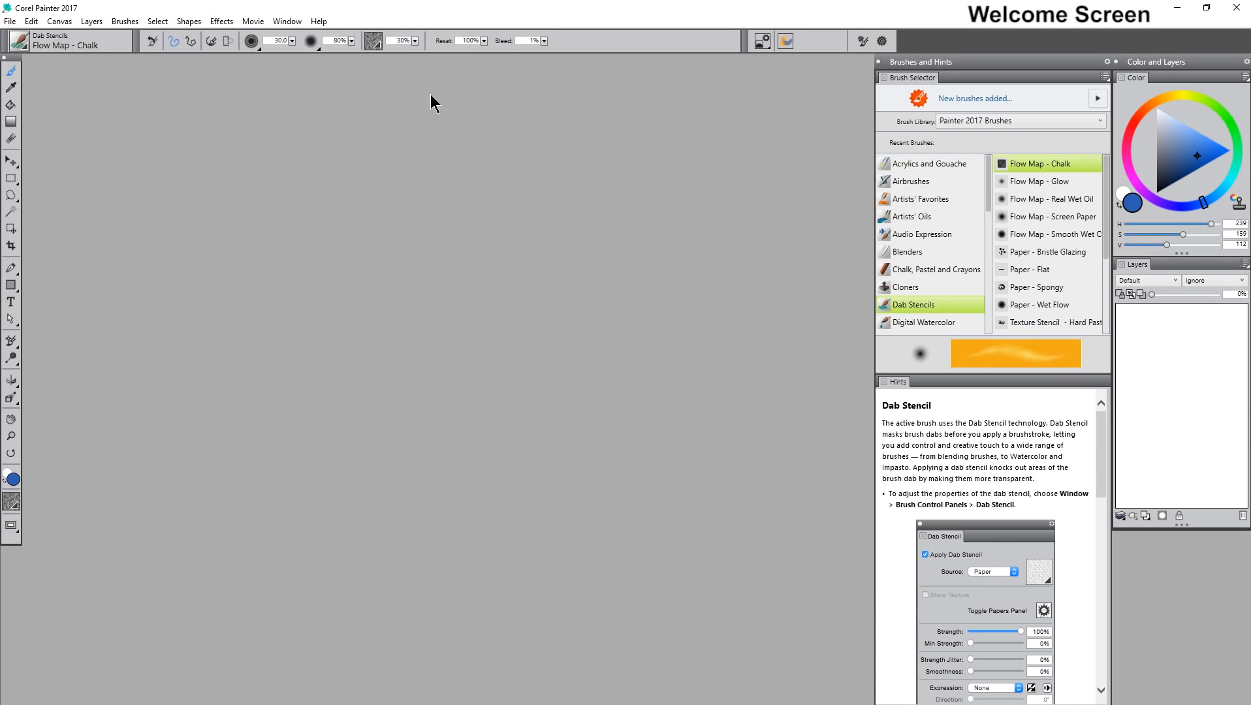
# - Reopen the Welcome screen from the help commands
pyautogui.click(320, 22)
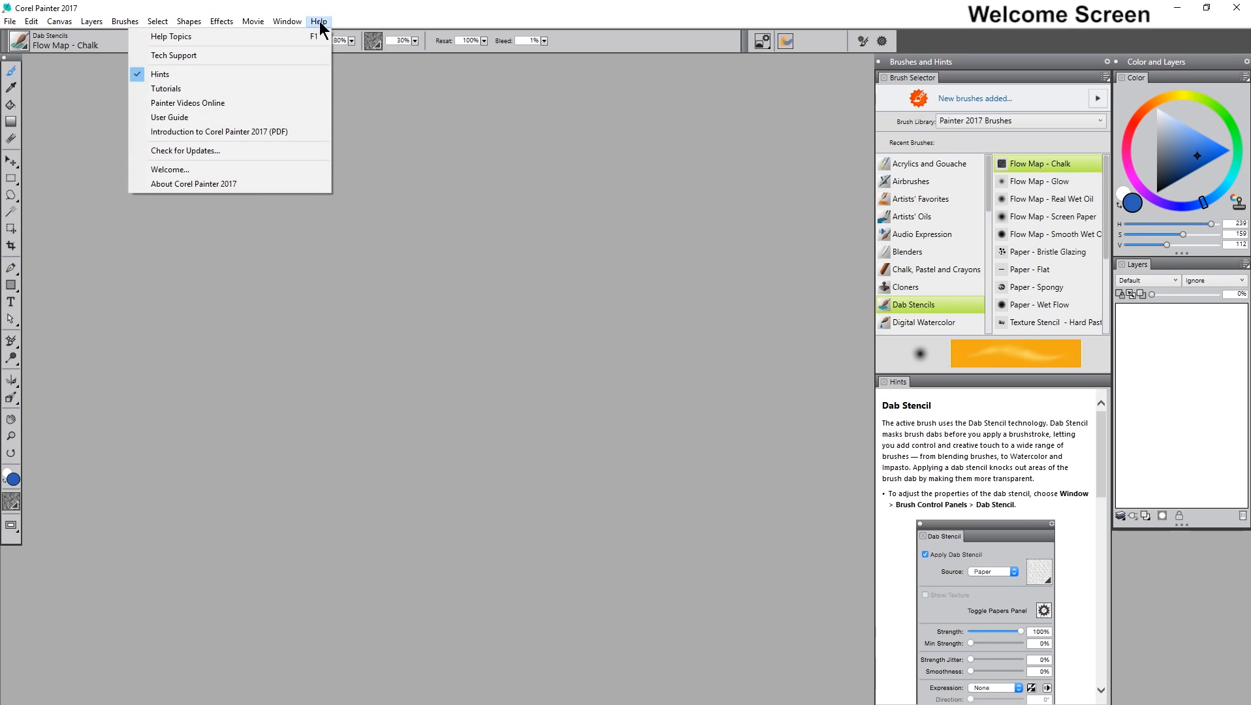
pyautogui.click(240, 170)
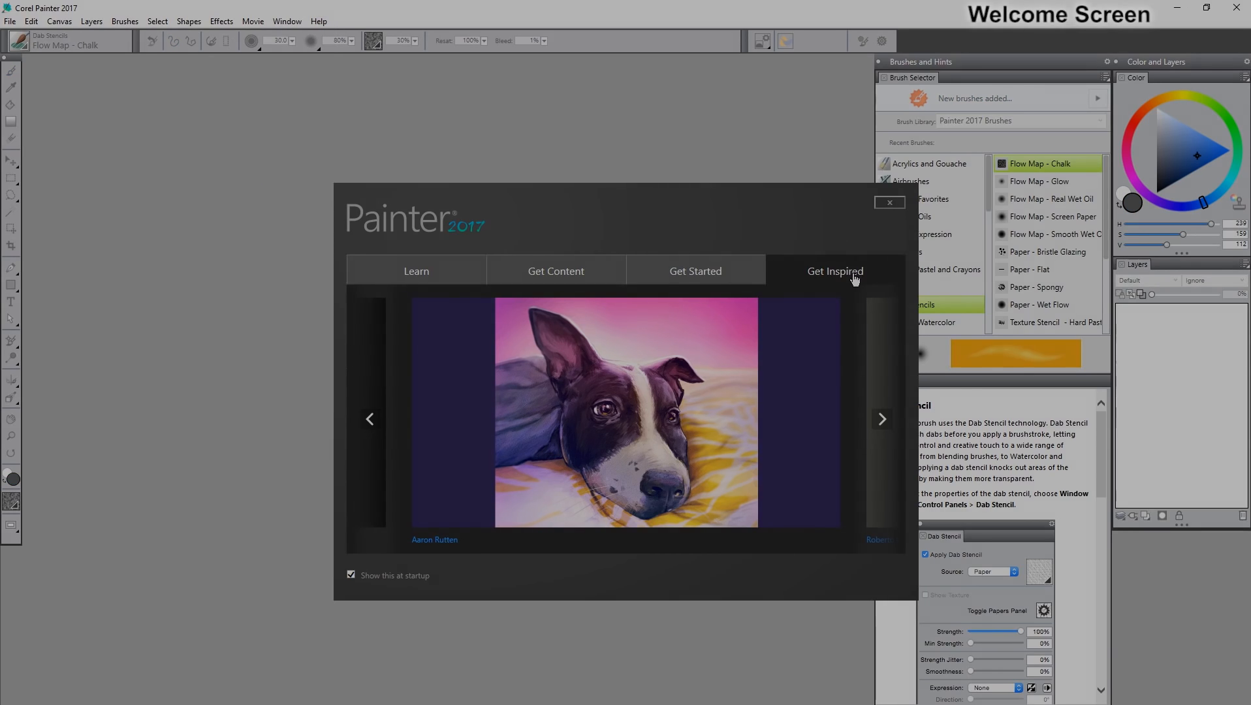